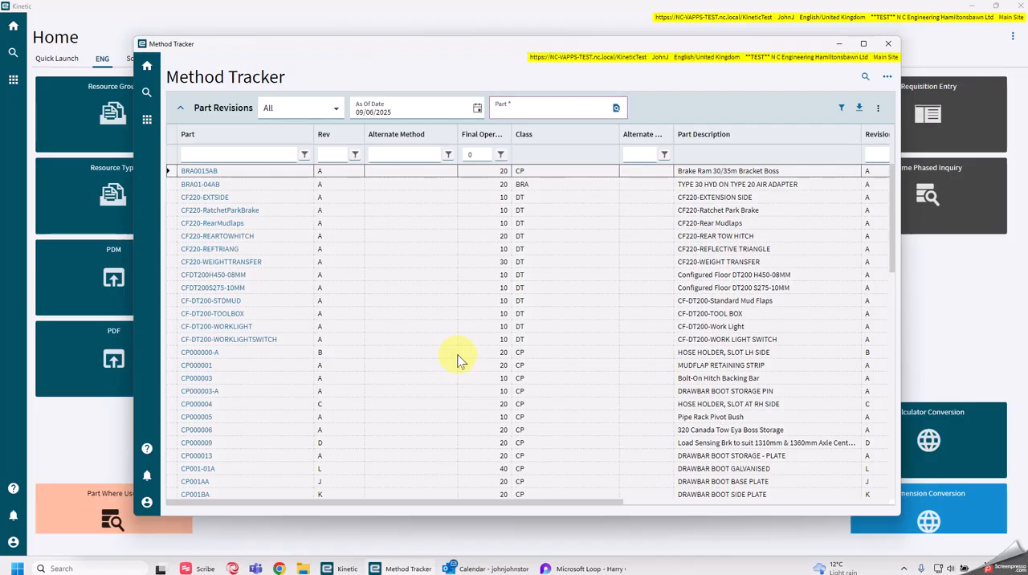
Filter the part revisions by part number dt017-93b and open part DT017-93B, revision B.
click(274, 155)
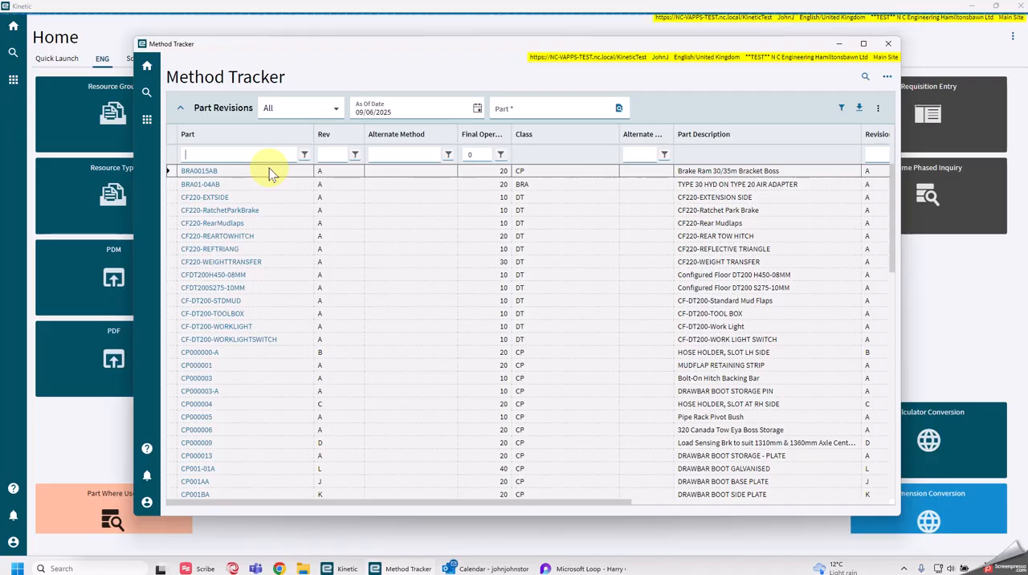
text(c)
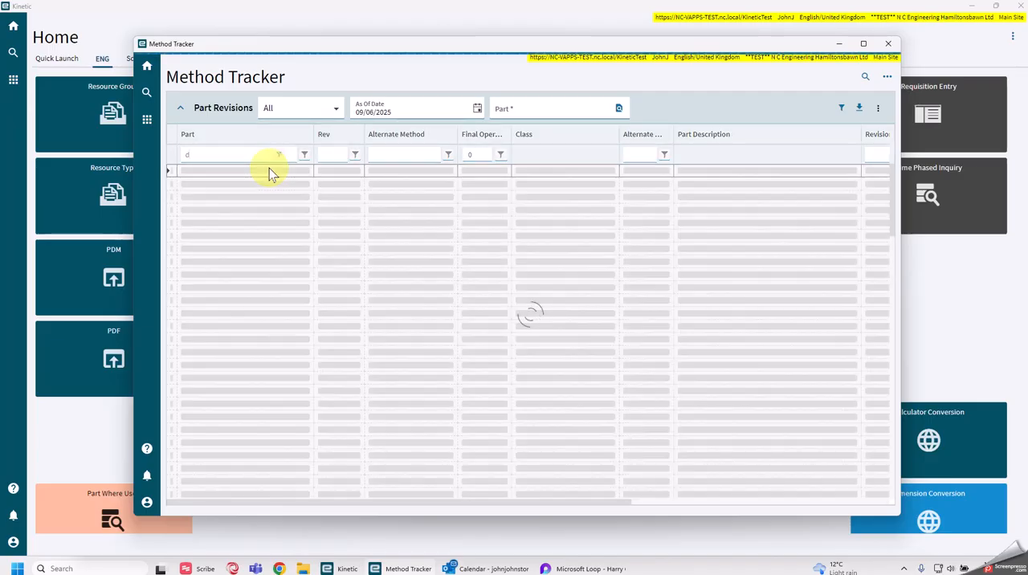
text(t019)
key(BackSpace)
text(7-)
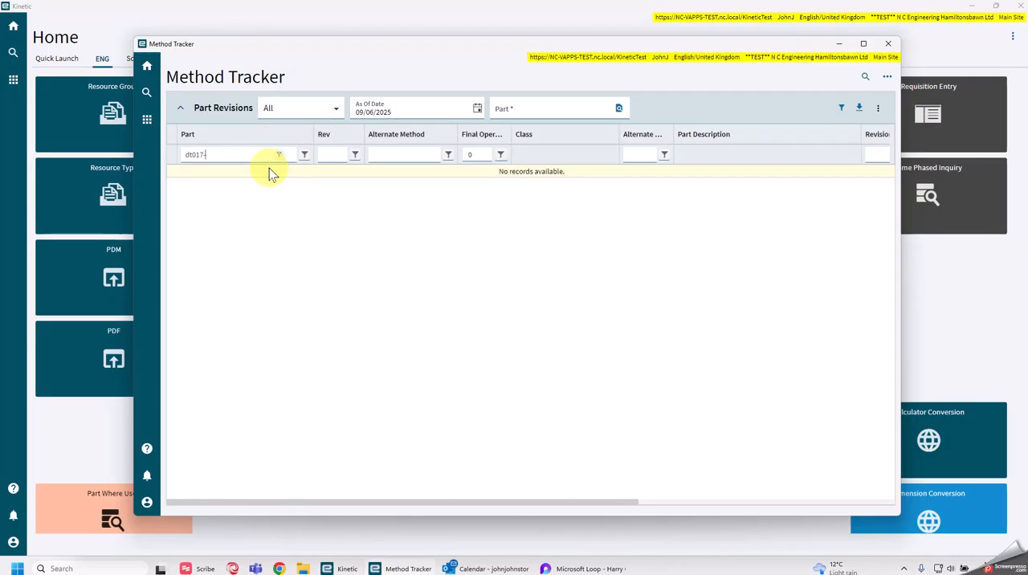
text(93b)
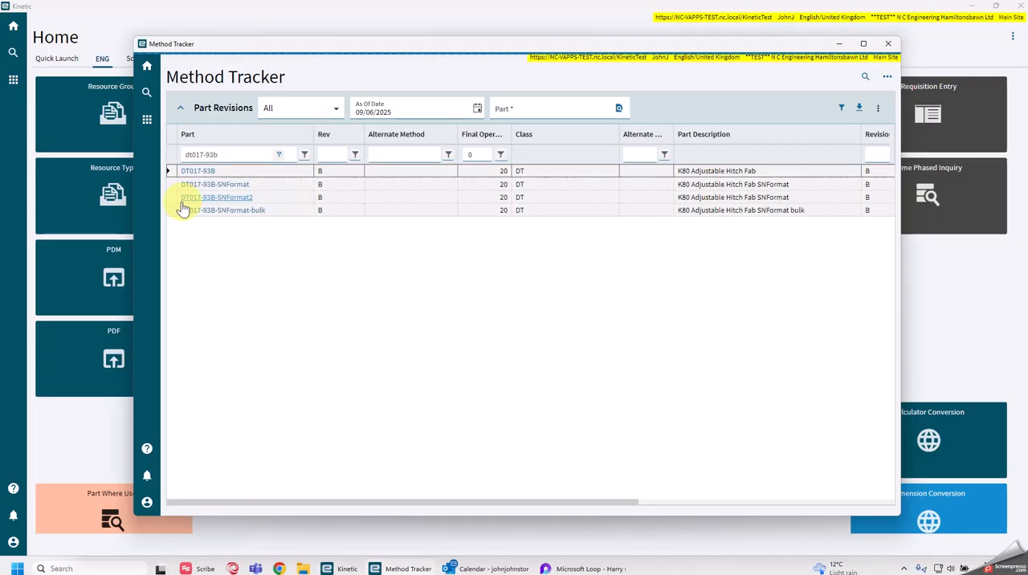
click(188, 172)
click(198, 170)
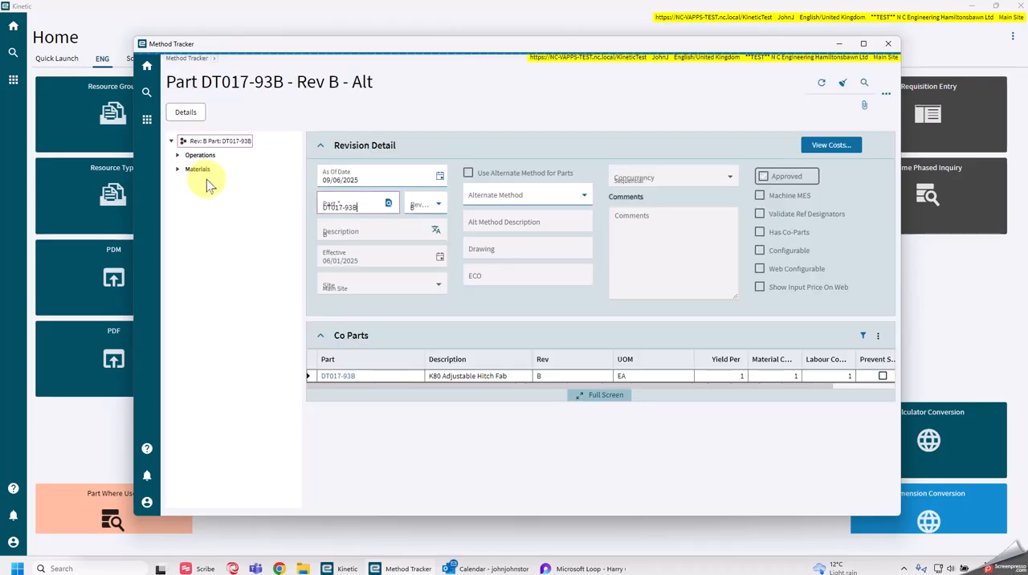
Expand the operations and materials of DT017-93B in the tree and view the details of operation 20 (PA).
click(178, 155)
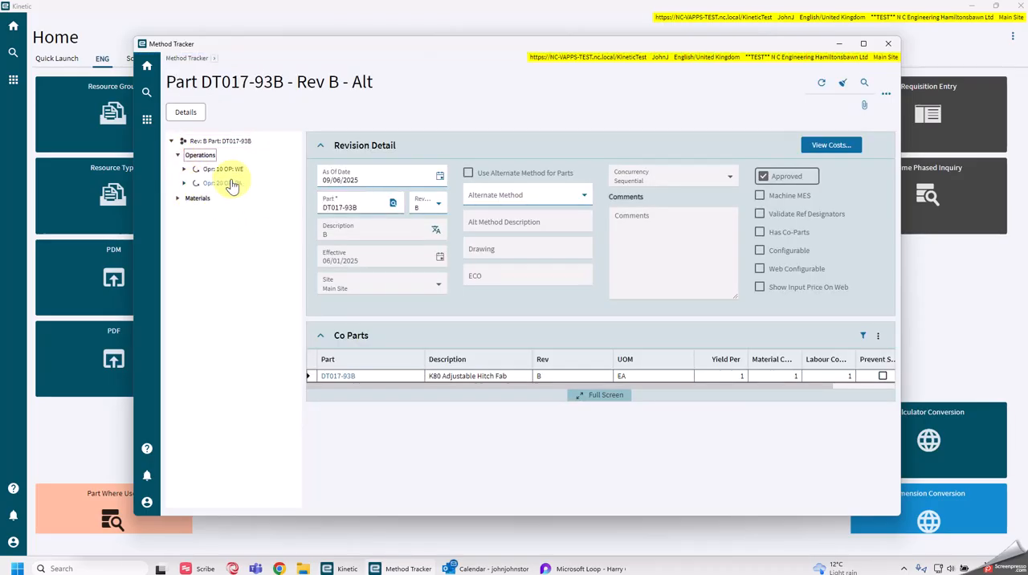
click(179, 199)
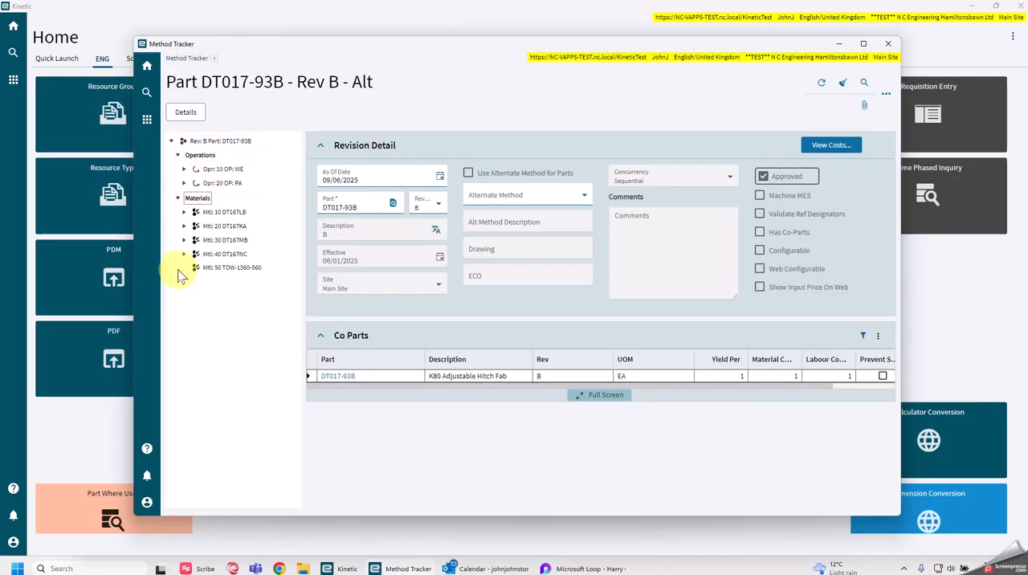
click(224, 185)
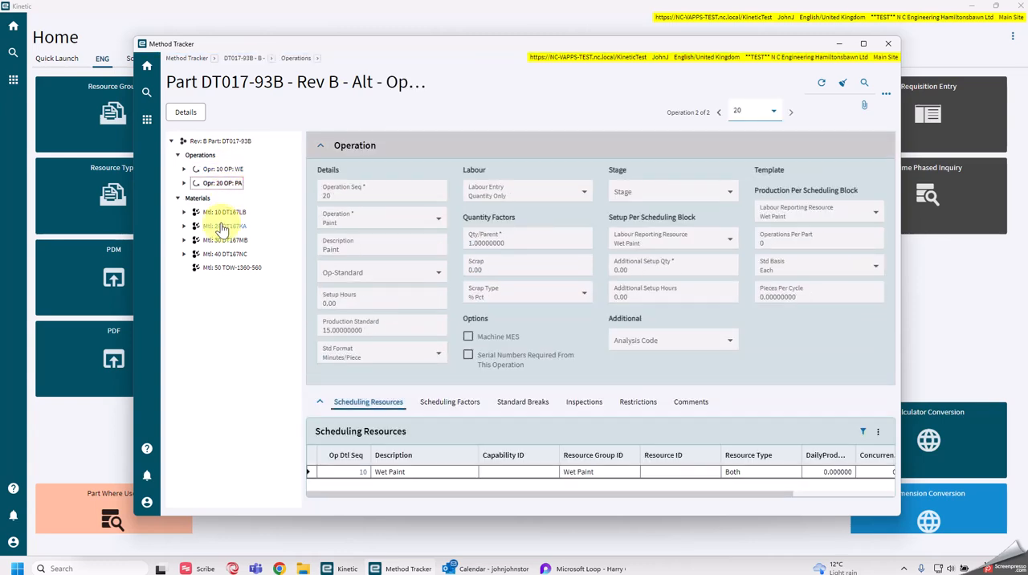
Expand material DT167LB down to its revision B operations and materials.
click(184, 212)
click(190, 225)
click(197, 240)
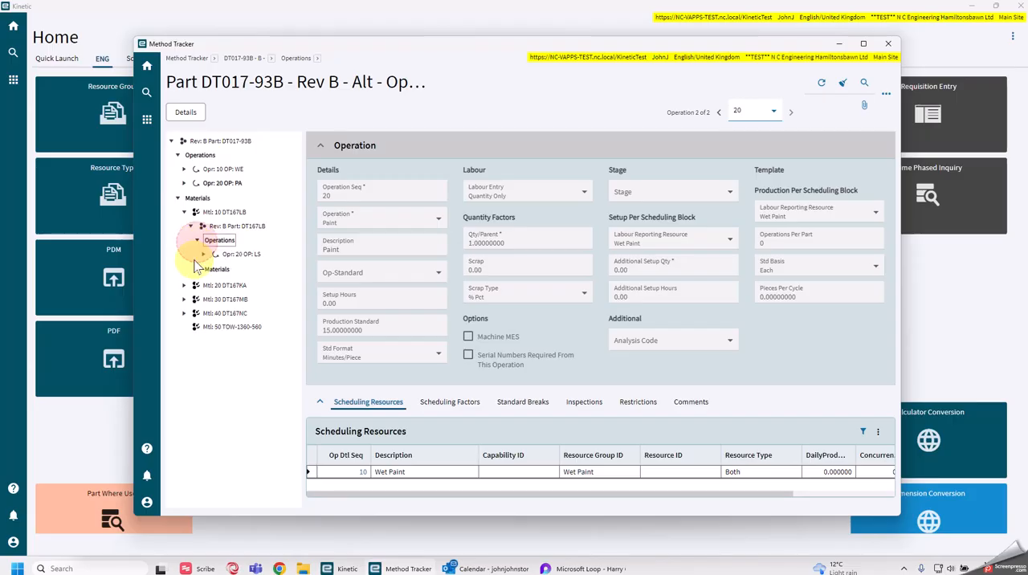
click(198, 268)
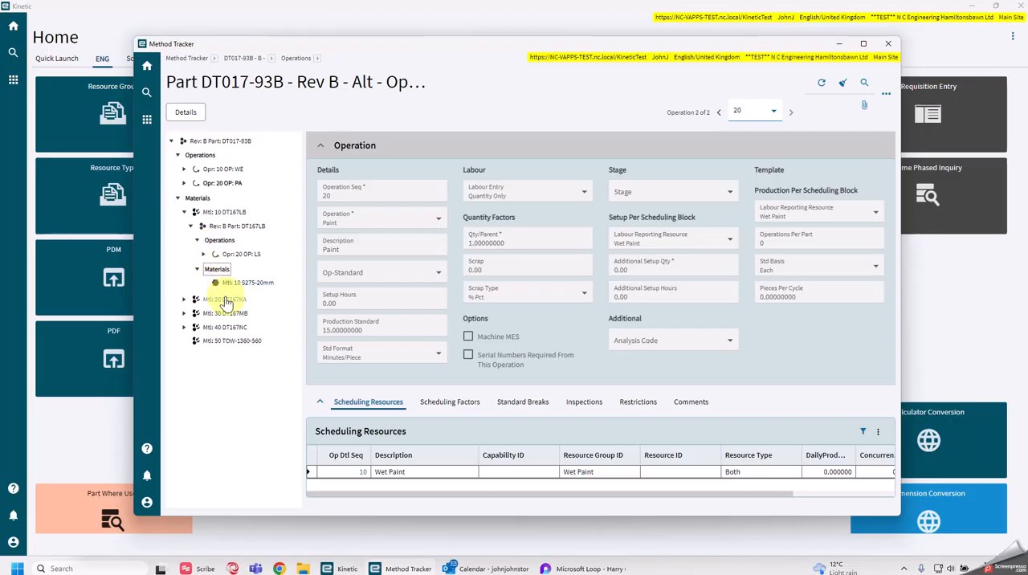
Expand materials DT167KA, DT167MB and DT167NC in the tree to show the contents of their revisions.
click(184, 299)
click(191, 313)
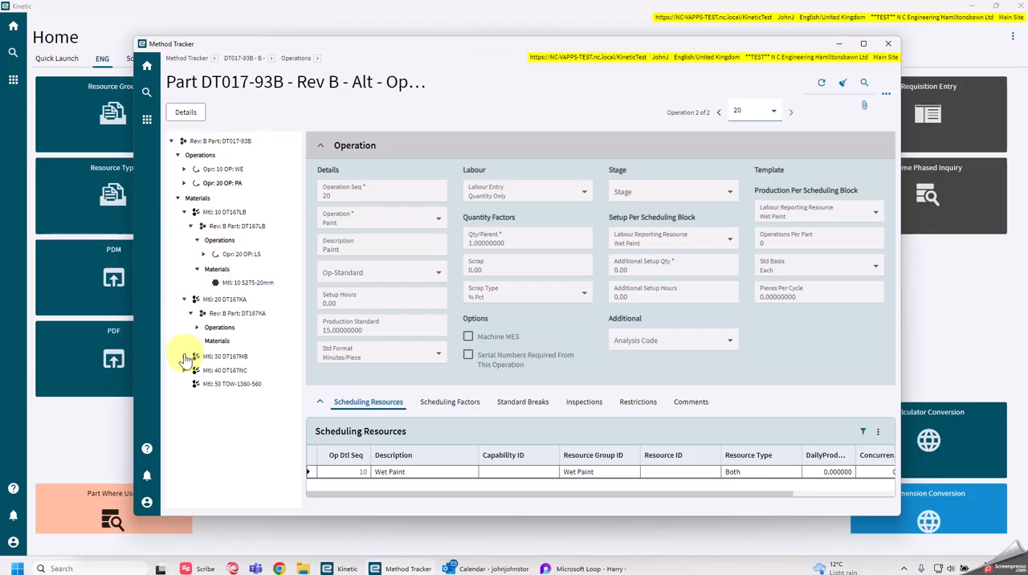
click(184, 356)
click(190, 371)
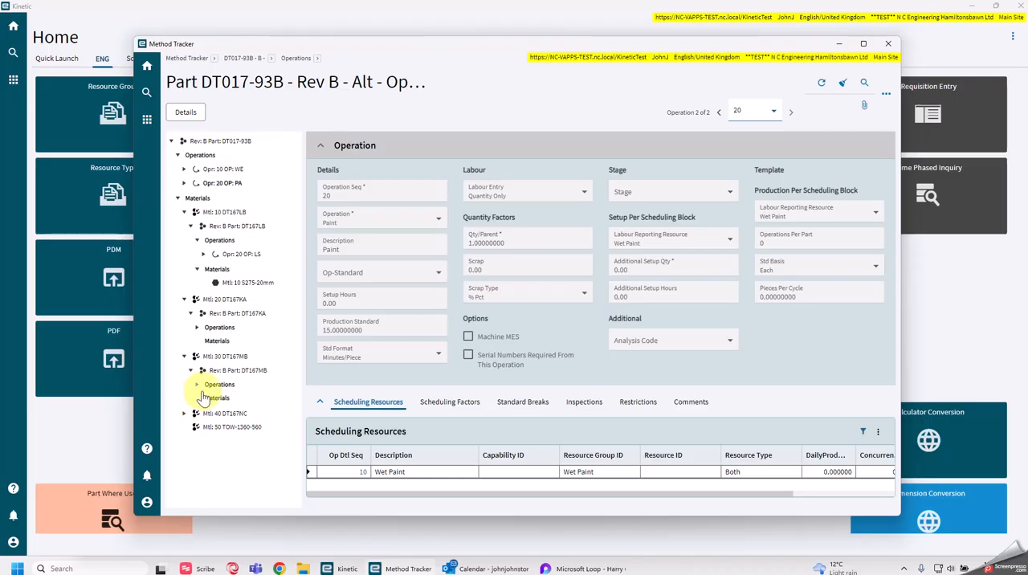
click(184, 412)
click(190, 427)
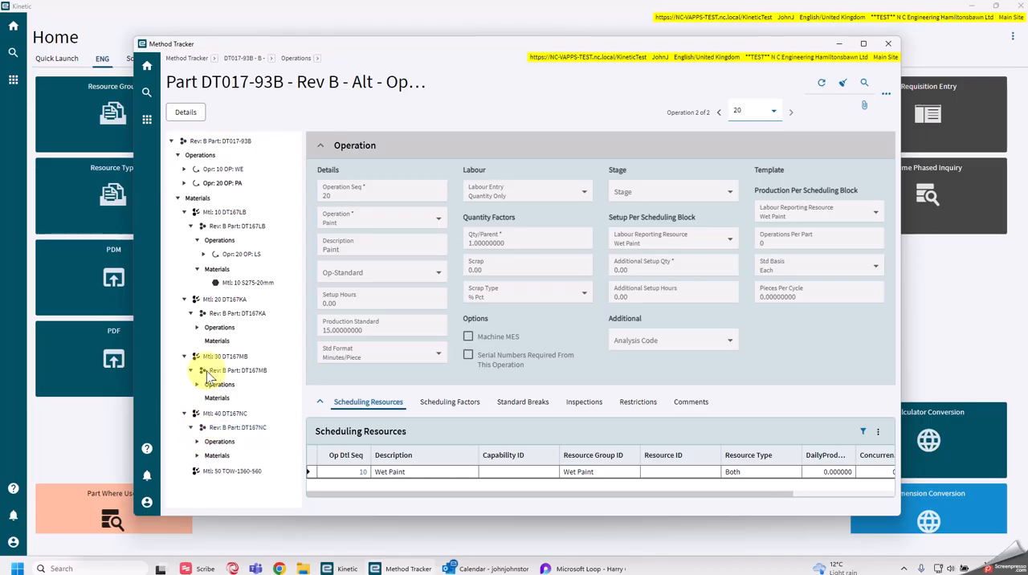
Return to the top-level revision, copy its part number DT017-93B and minimise the Method Tracker window.
click(239, 141)
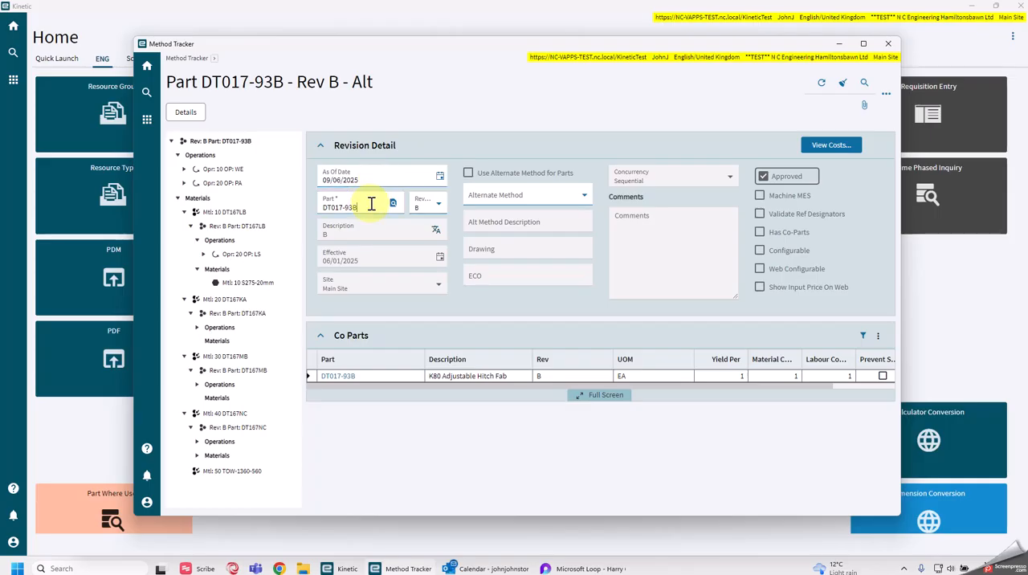
double_click(367, 205)
key(ctrl+c)
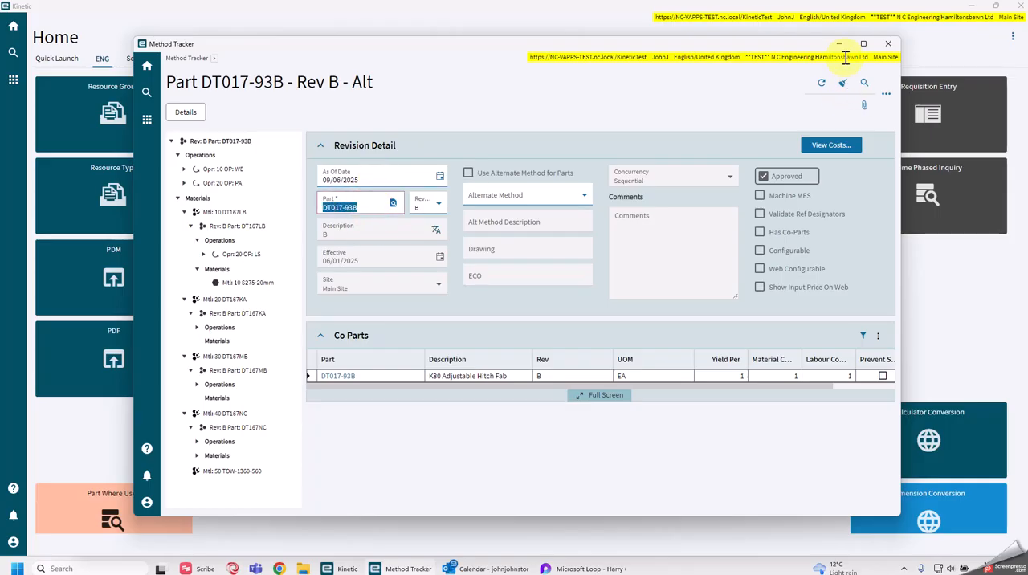
click(839, 45)
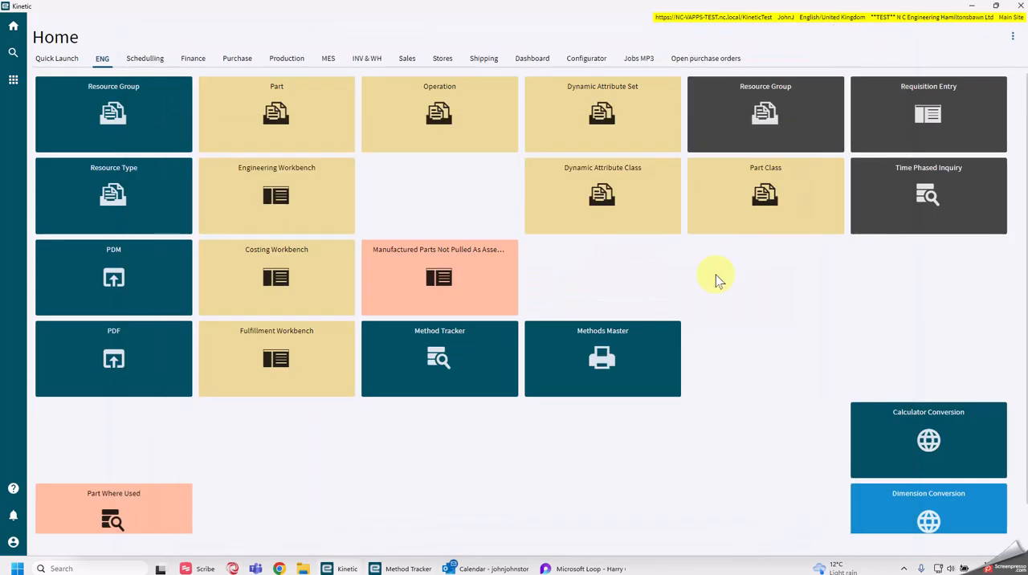
Open the Methods Master report and add the copied part DT017-93B to its part filter.
click(600, 359)
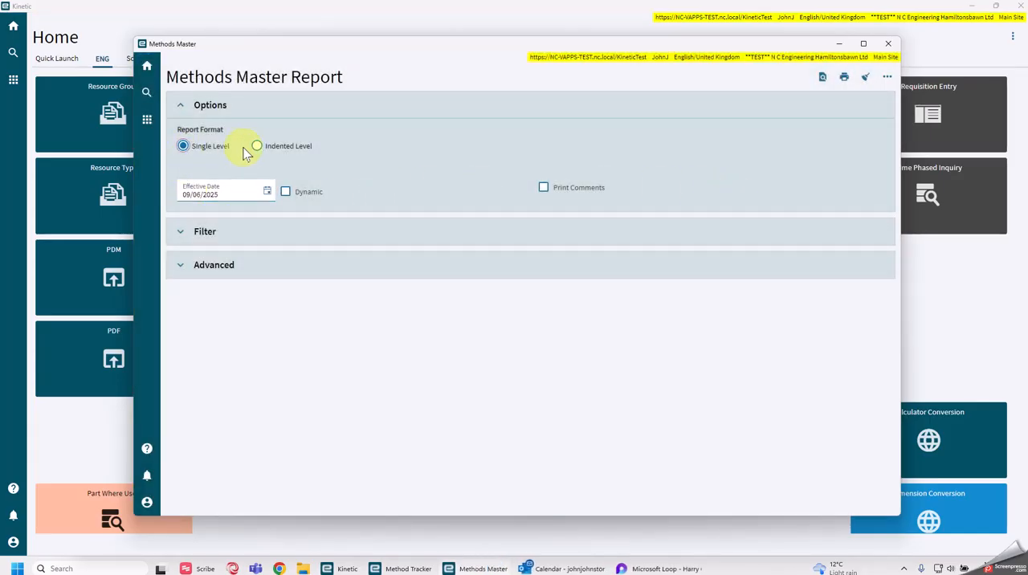
click(178, 232)
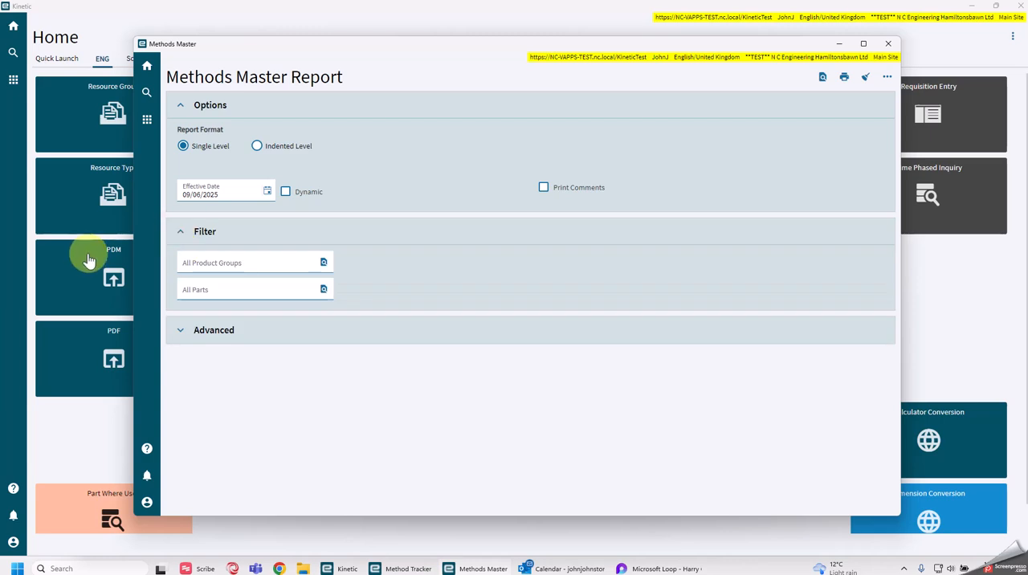
click(208, 291)
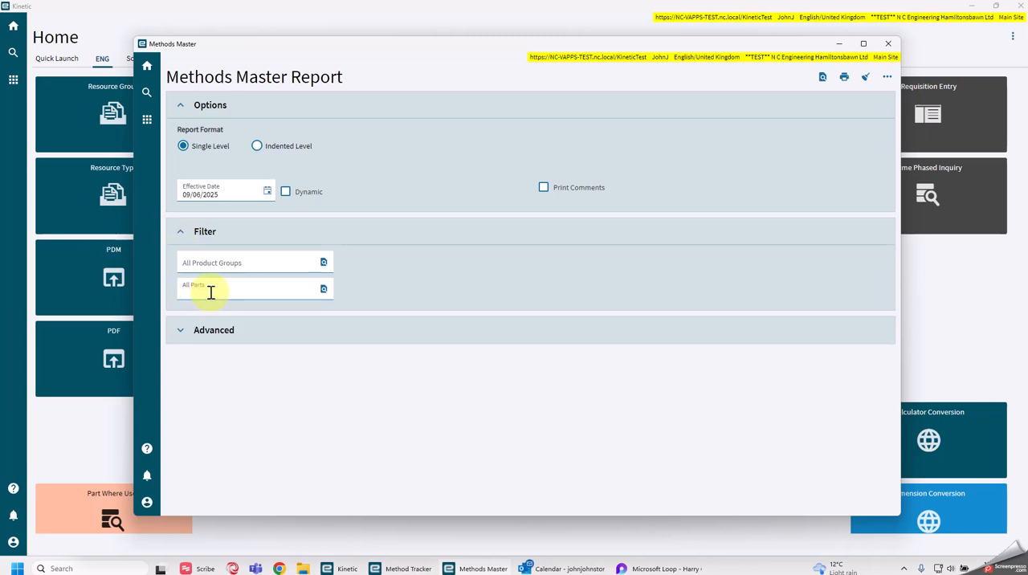
key(ctrl+v)
key(Tab)
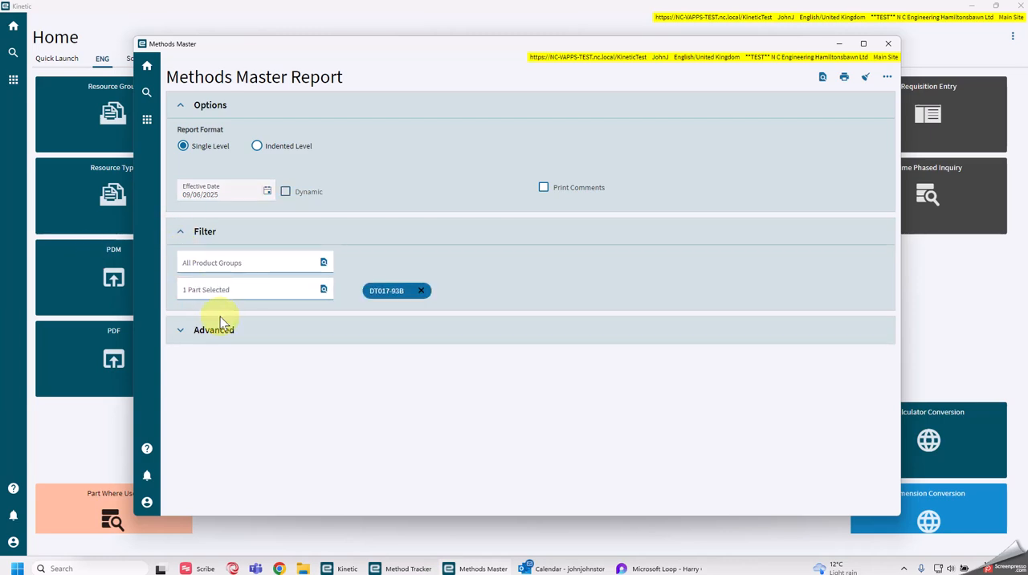
Review the advanced output formats, keep PDF and generate a preview of the single-level report.
click(181, 330)
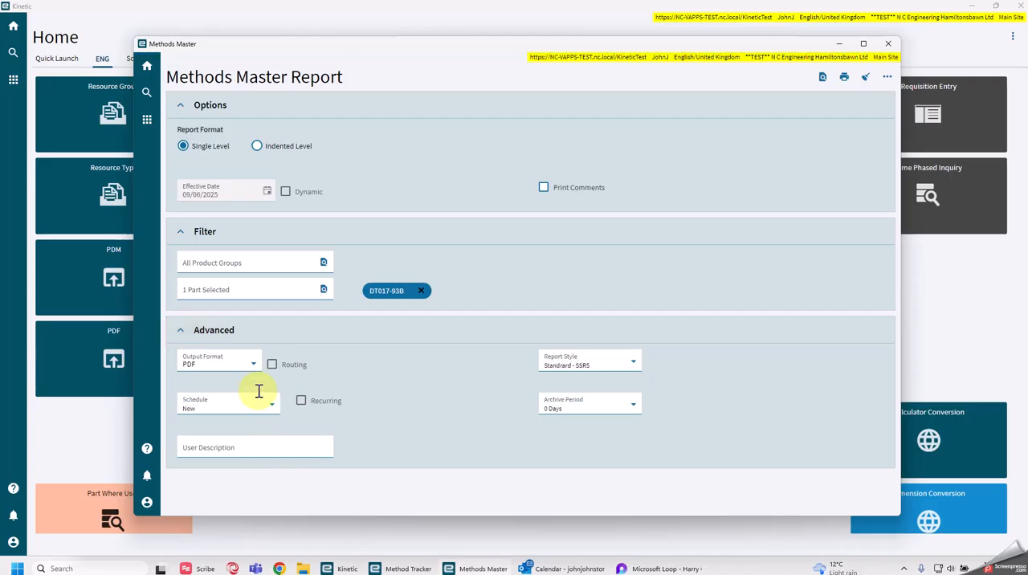
click(252, 362)
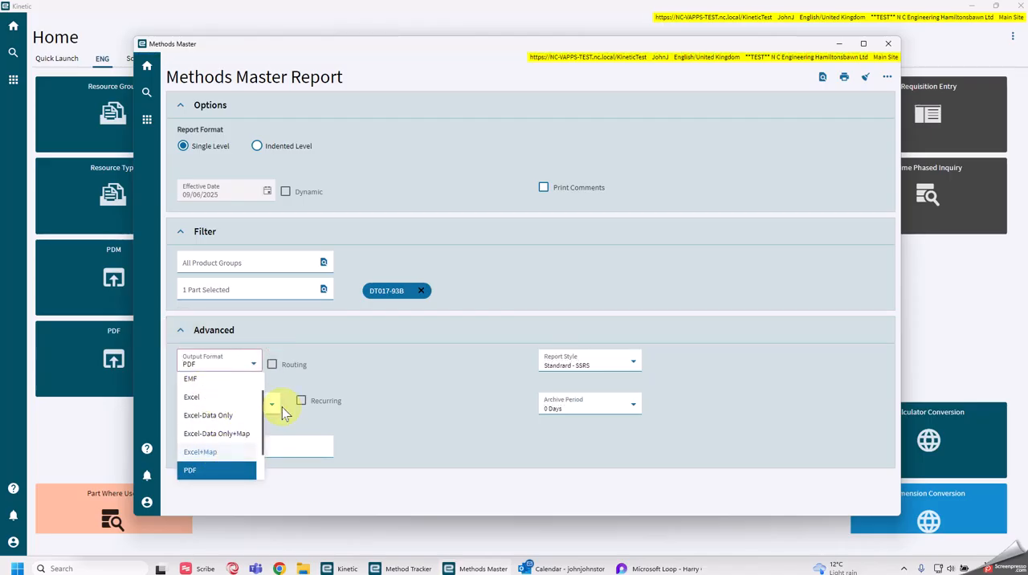
click(355, 308)
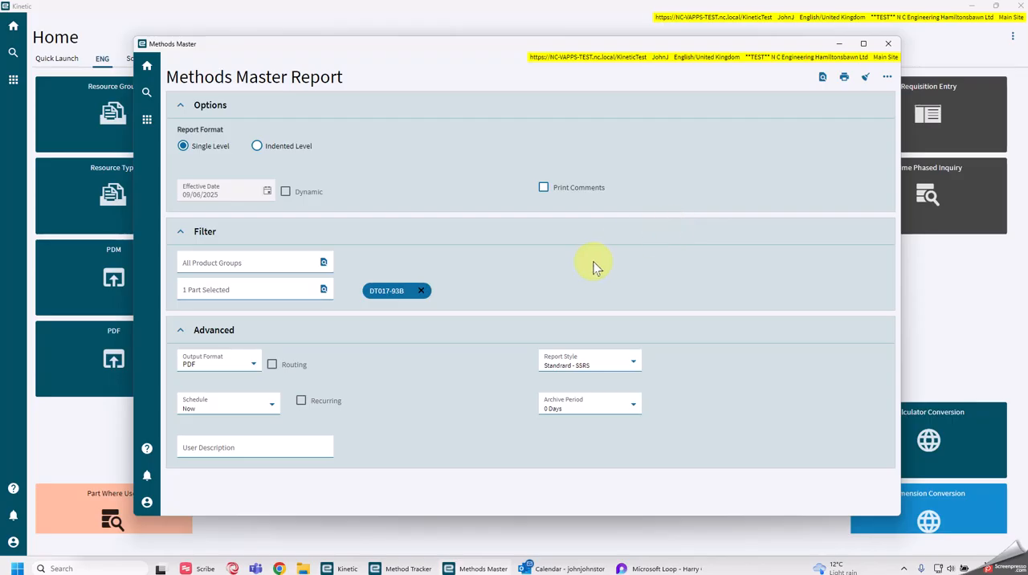
click(822, 78)
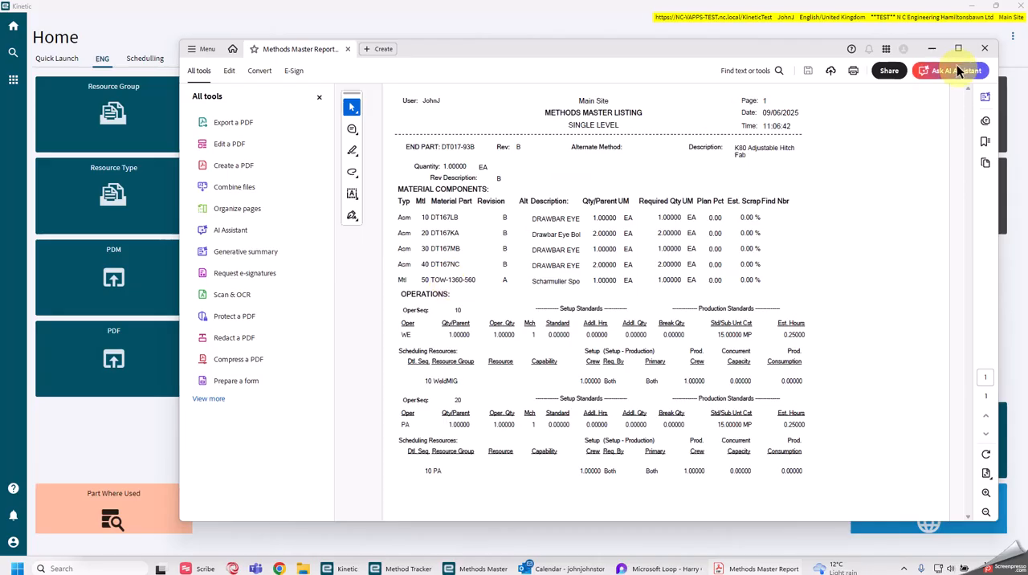
Enlarge the PDF report and examine the material components and operations listed for DT017-93B.
click(958, 48)
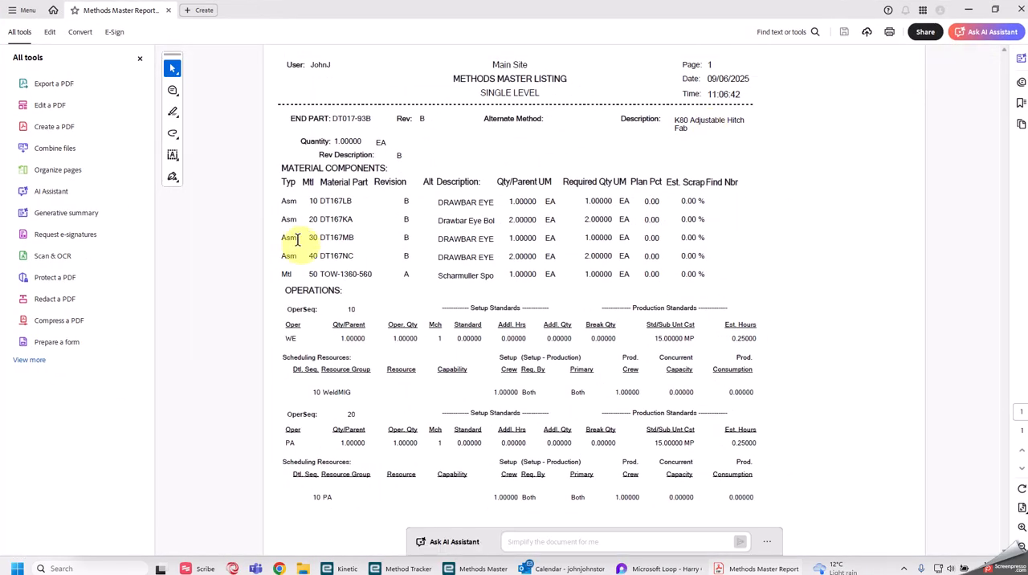
drag(285, 194, 632, 275)
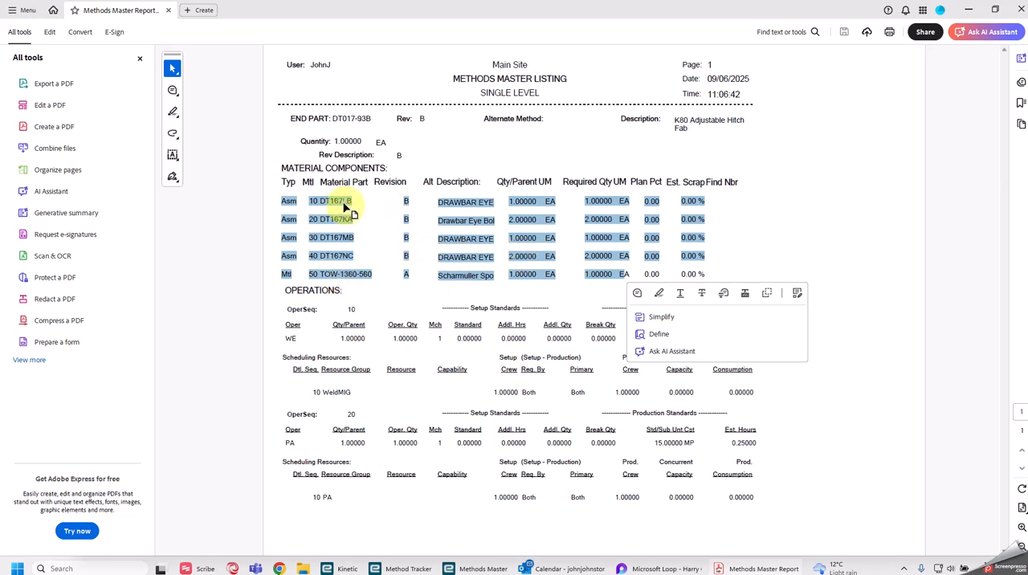
click(397, 359)
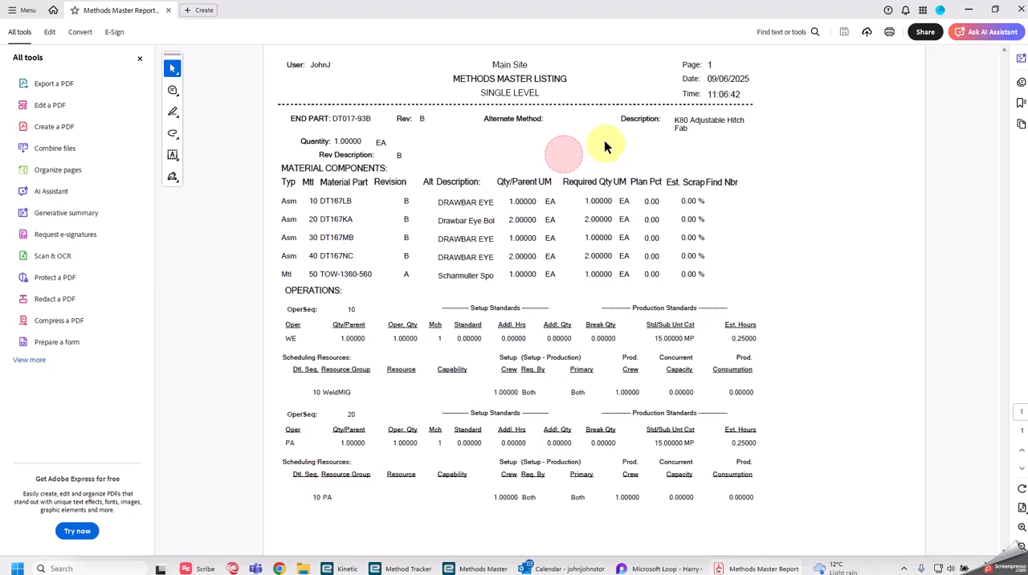
Minimise the PDF, go back to the Methods Master report and remove part DT017-93B from its filter.
click(968, 9)
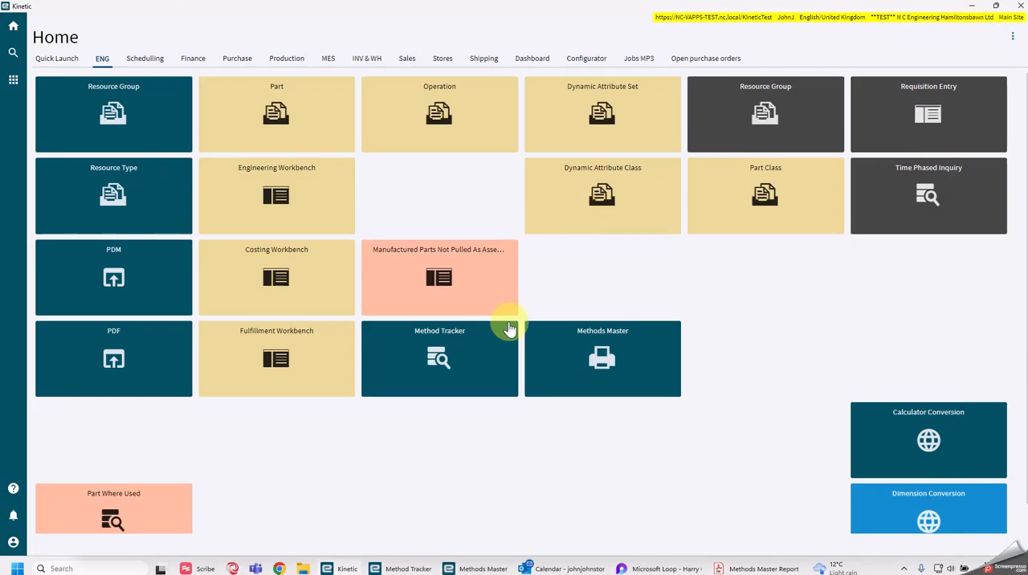
click(483, 562)
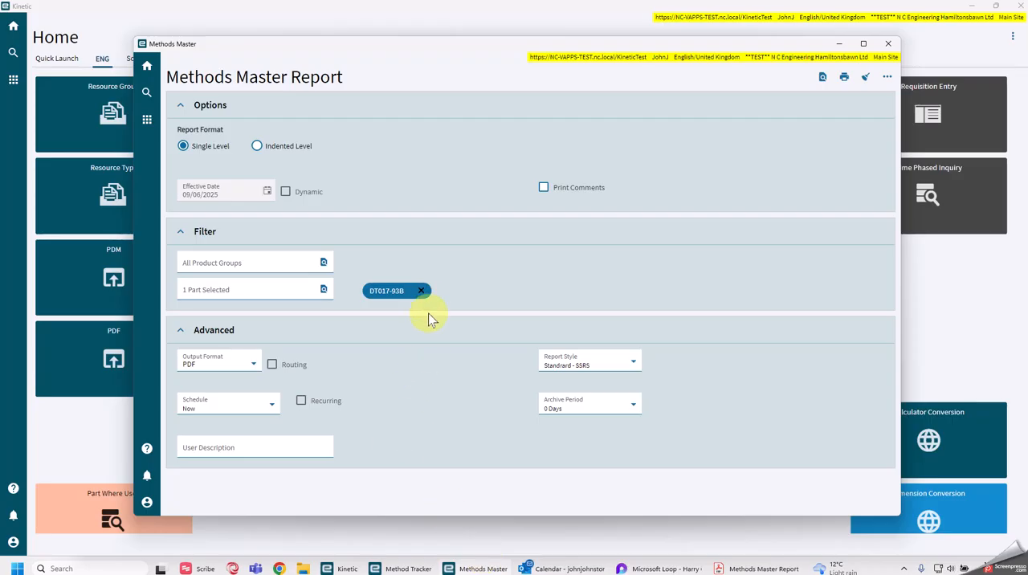
click(421, 291)
Search all parts for the report filter, show the column filters and filter the part numbers by dt2.
click(324, 289)
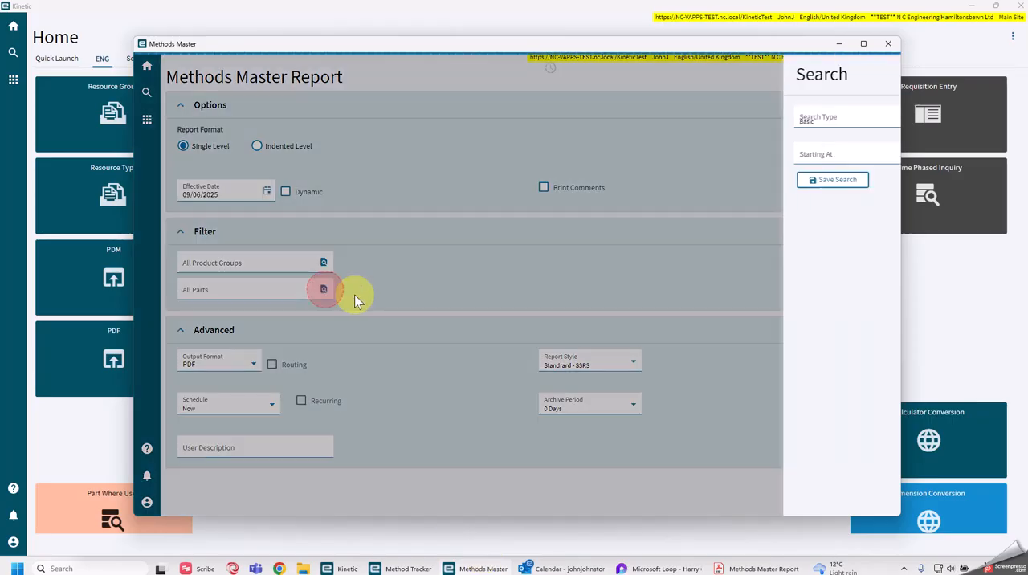
click(856, 183)
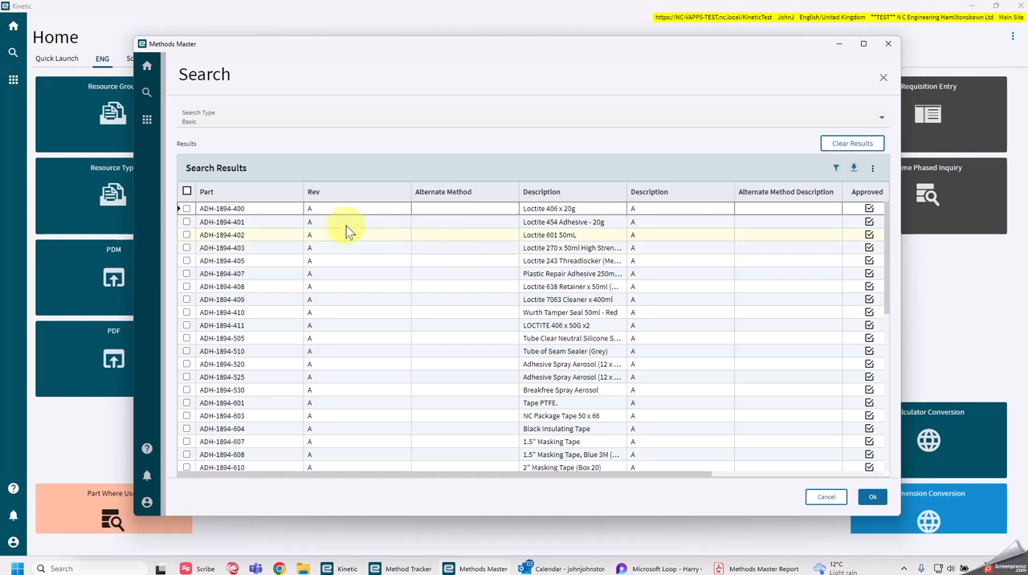
click(834, 168)
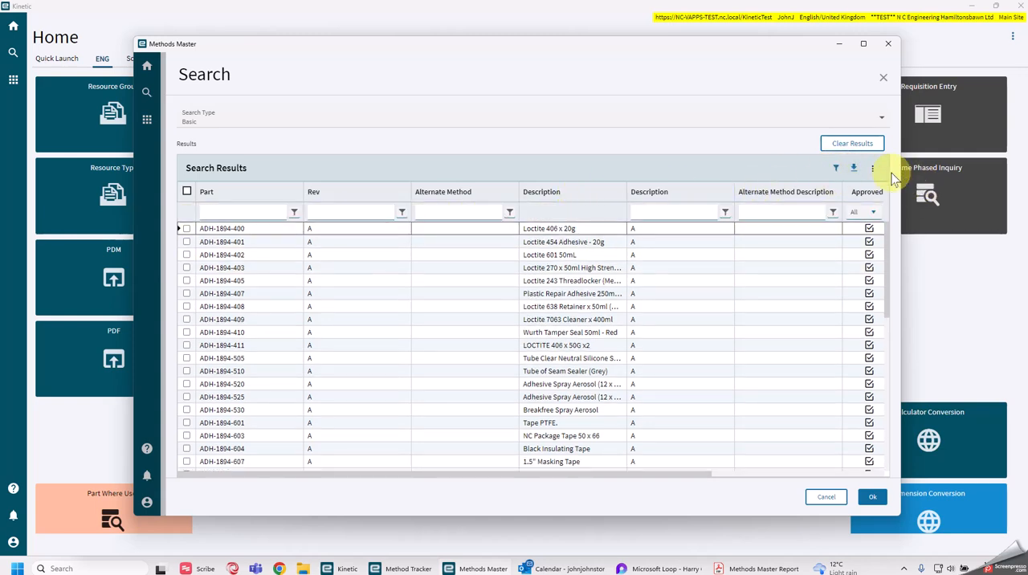
click(873, 178)
click(813, 207)
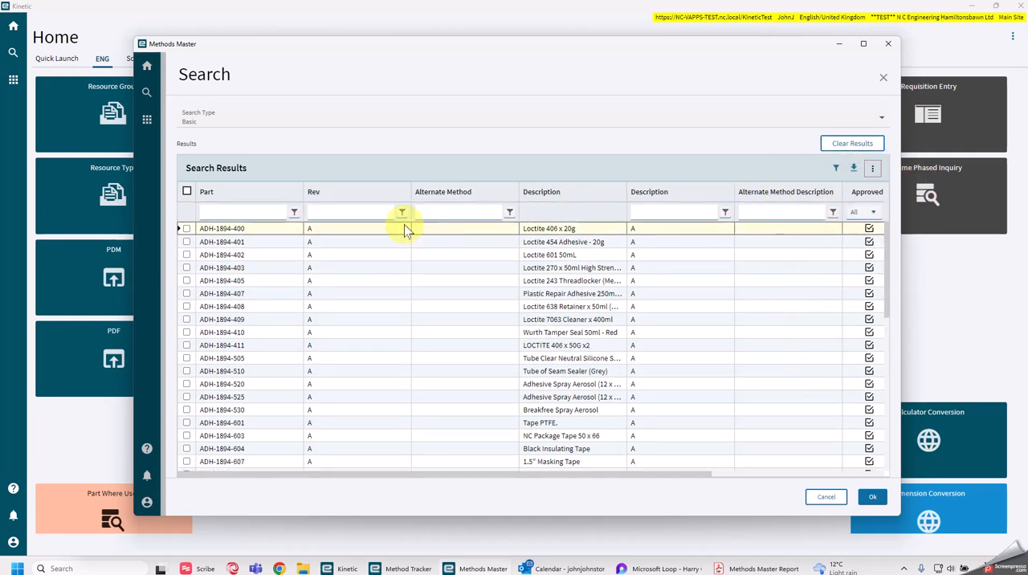
click(242, 212)
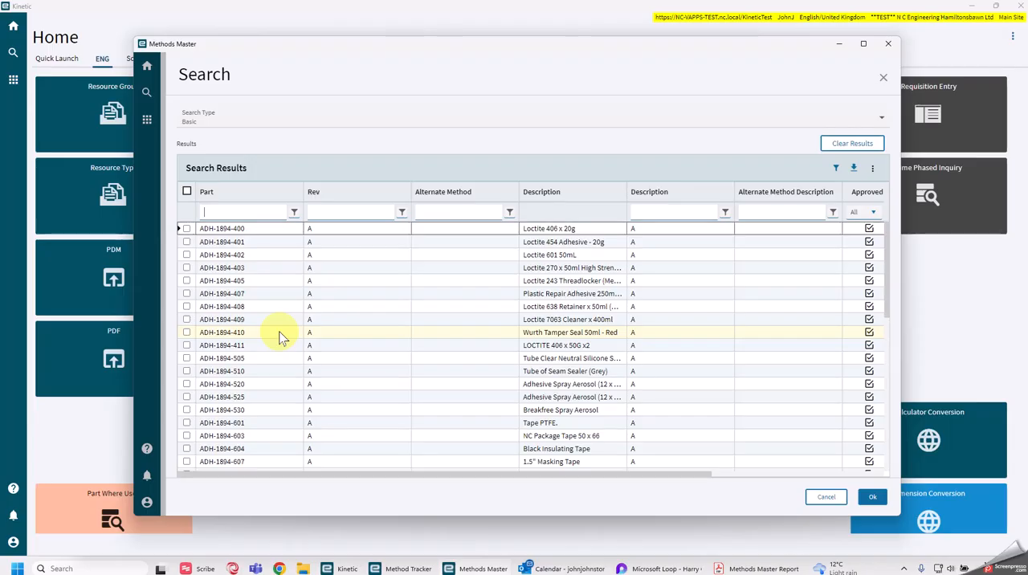
text(dt2)
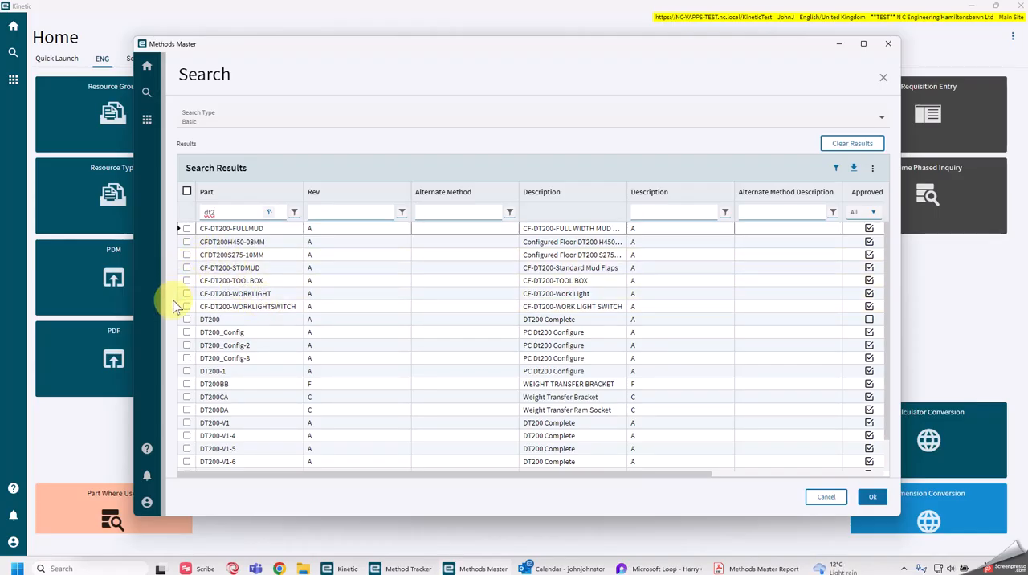
Select part DT200 from the search results for the report filter and generate a preview of its single-level report.
scroll(241, 382, down, 1)
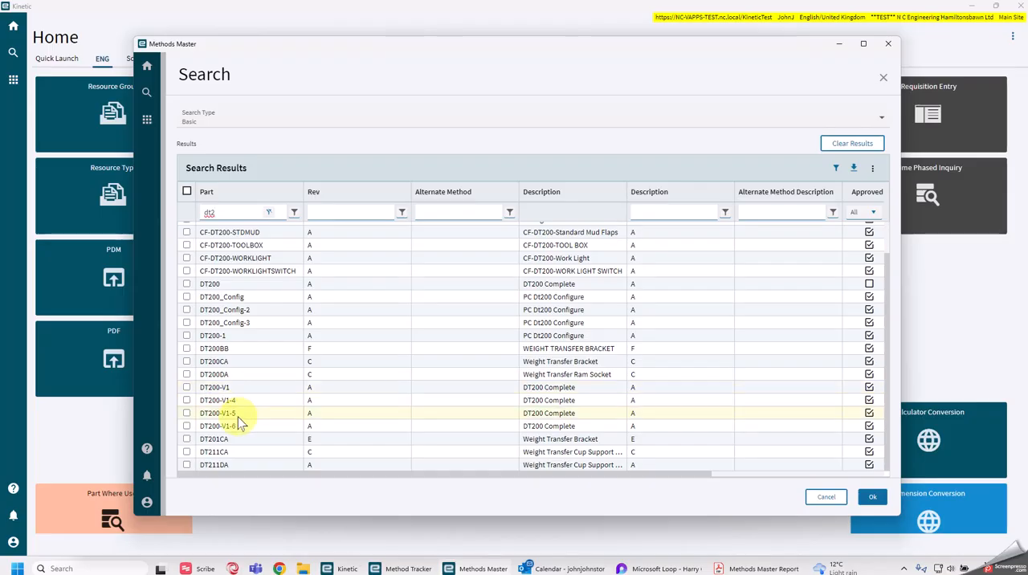
scroll(241, 417, up, 1)
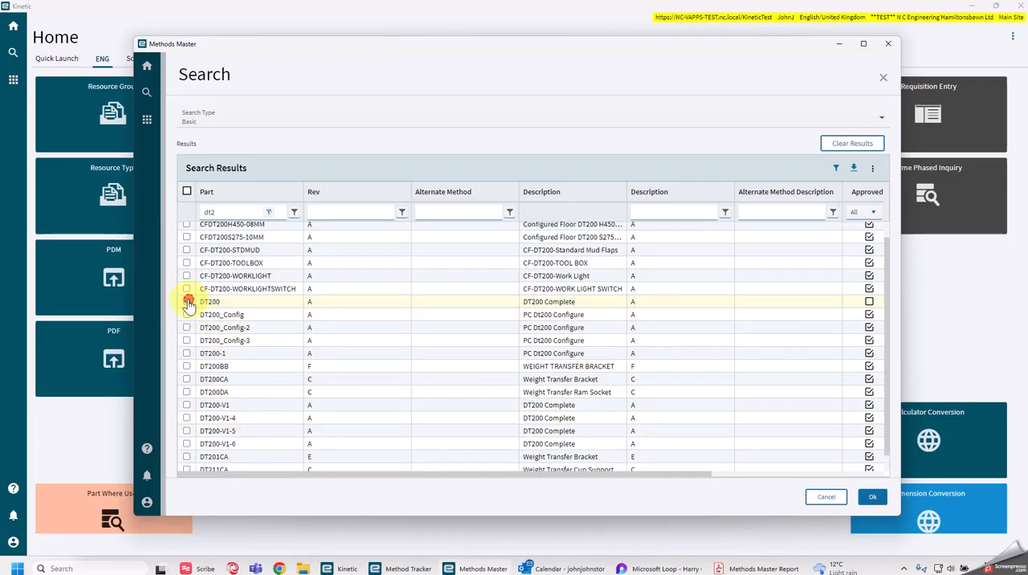
click(188, 302)
click(872, 496)
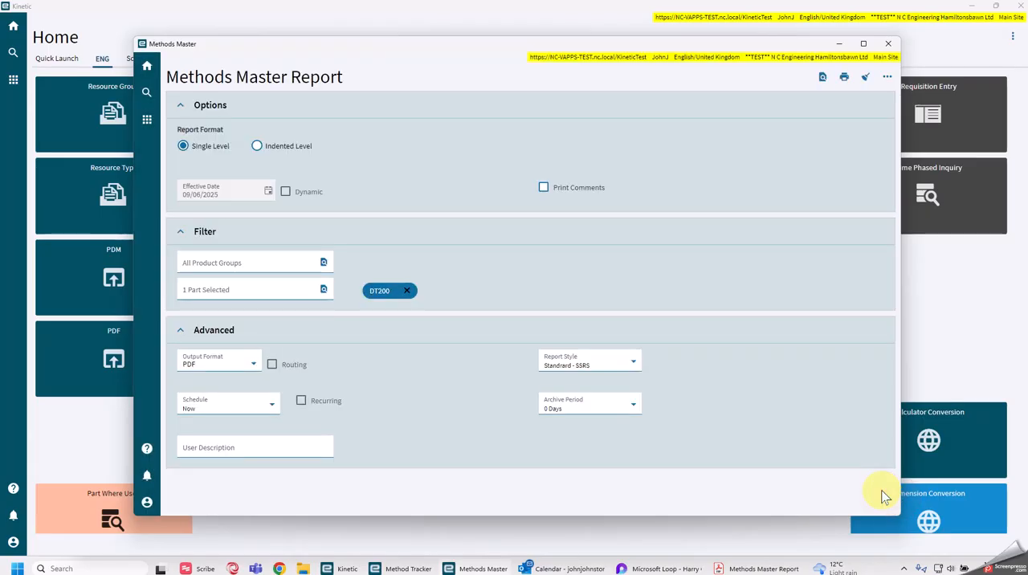
click(823, 77)
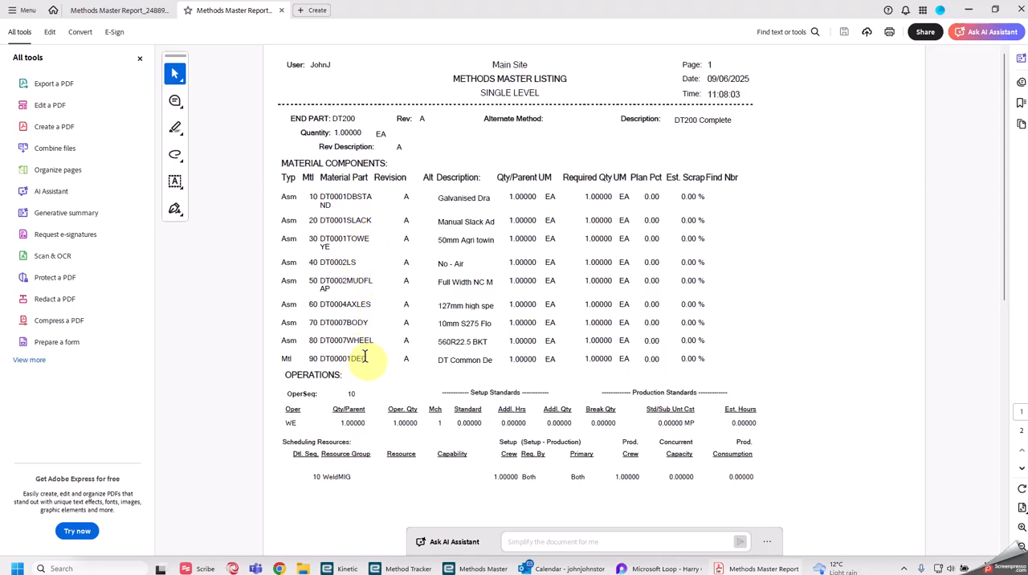
Examine the material components and operations on both pages of the DT200 single-level PDF report.
scroll(535, 279, down, 3)
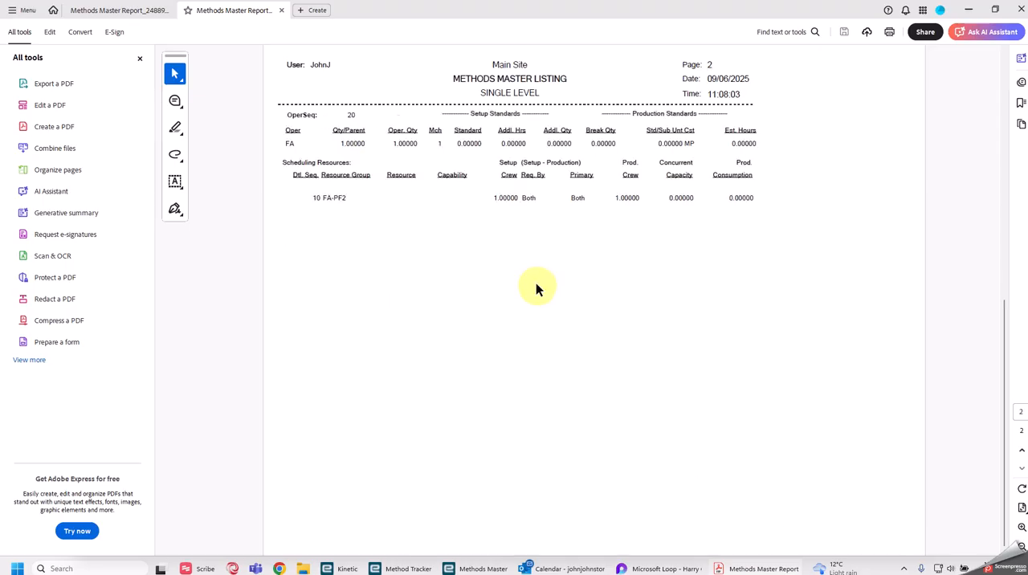
scroll(538, 282, up, 3)
scroll(536, 281, down, 3)
scroll(537, 286, up, 3)
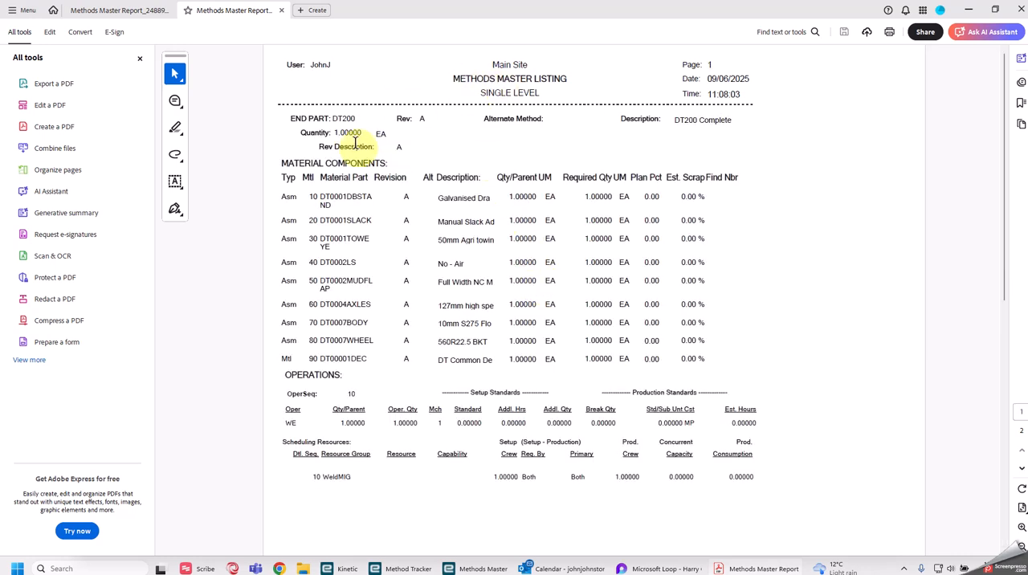
Minimise the PDF, change the Methods Master report format to Indented Level and generate a preview for DT200.
click(969, 10)
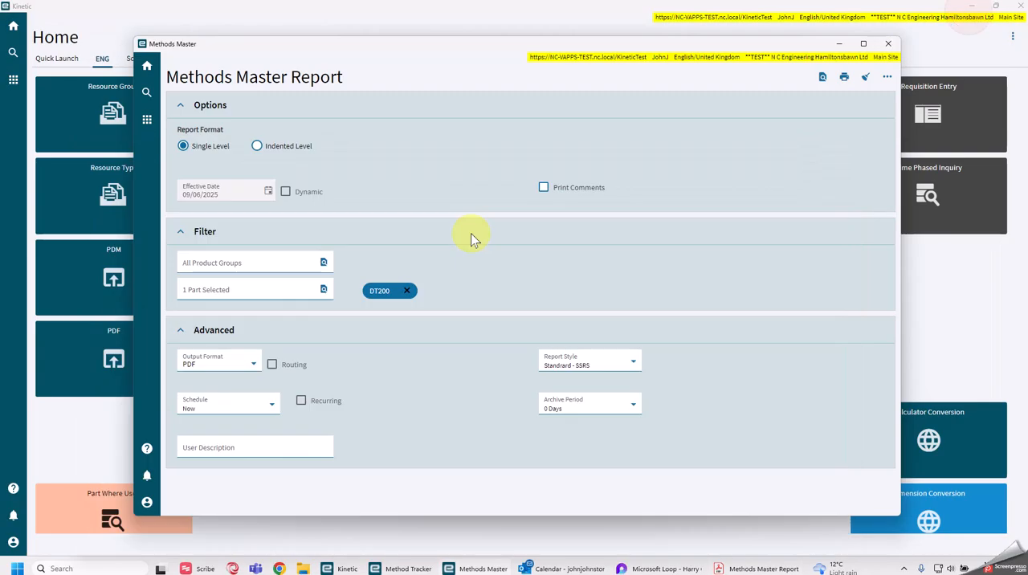
click(266, 147)
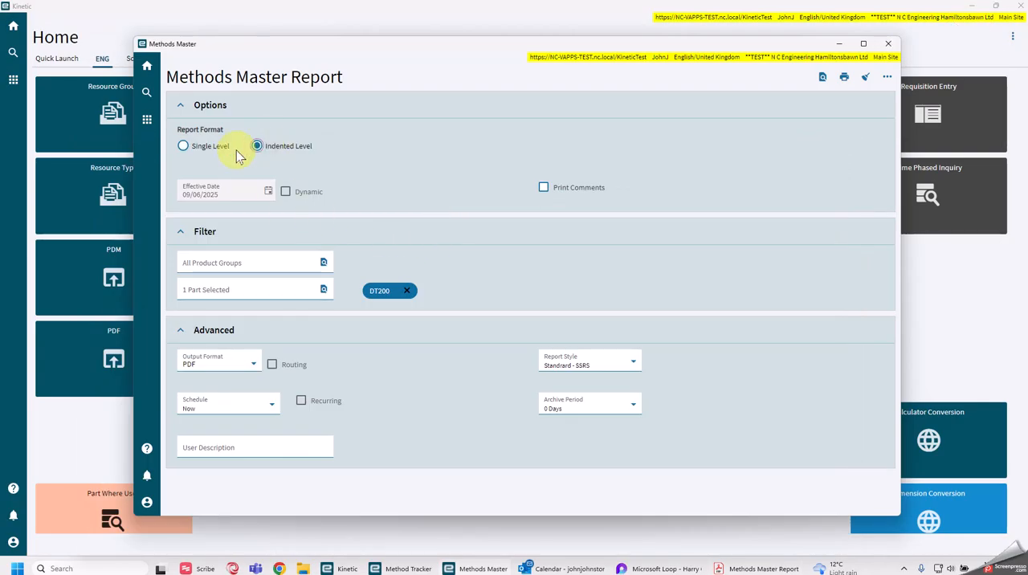
click(823, 79)
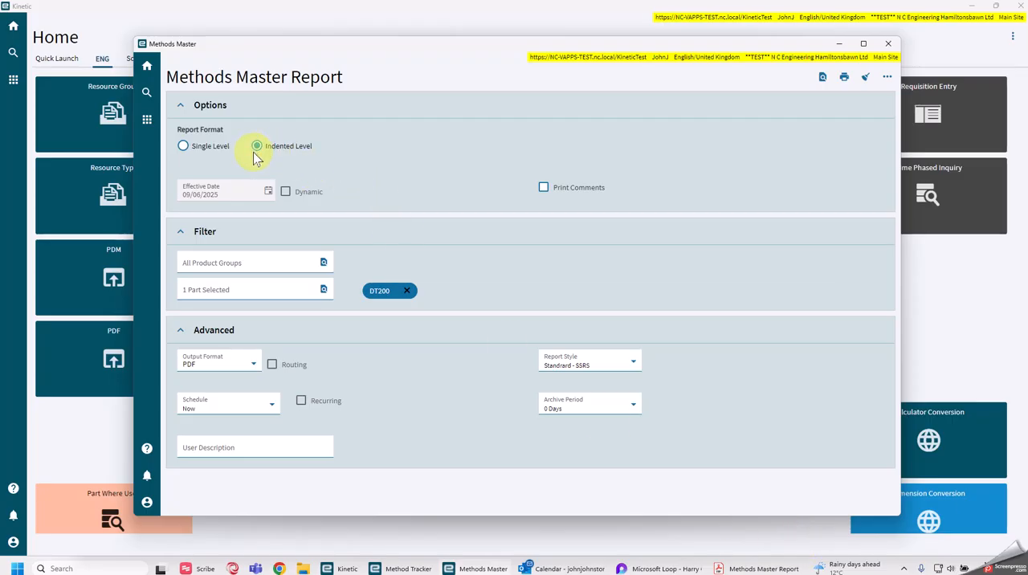
Switch back to Adobe Acrobat and compare the DT200 single-level report with its indented-level report.
mouse_move(739, 565)
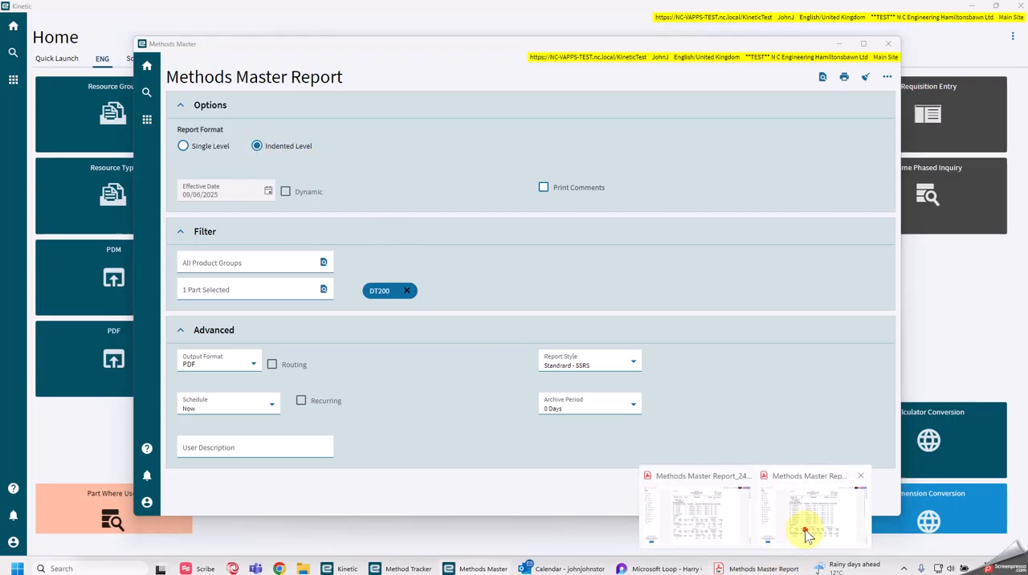
click(807, 536)
scroll(455, 279, down, 2)
scroll(453, 271, up, 2)
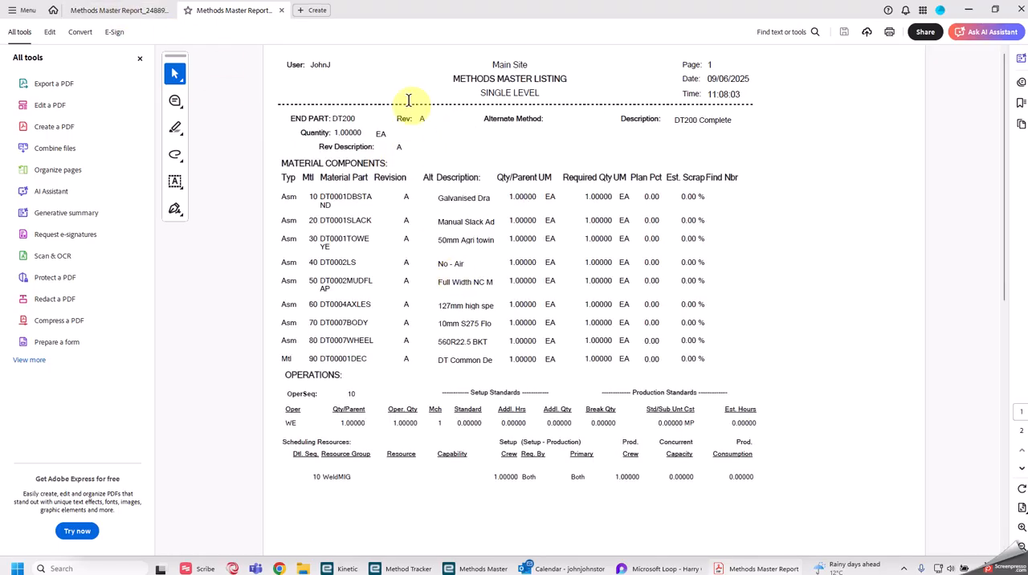
click(138, 10)
click(245, 12)
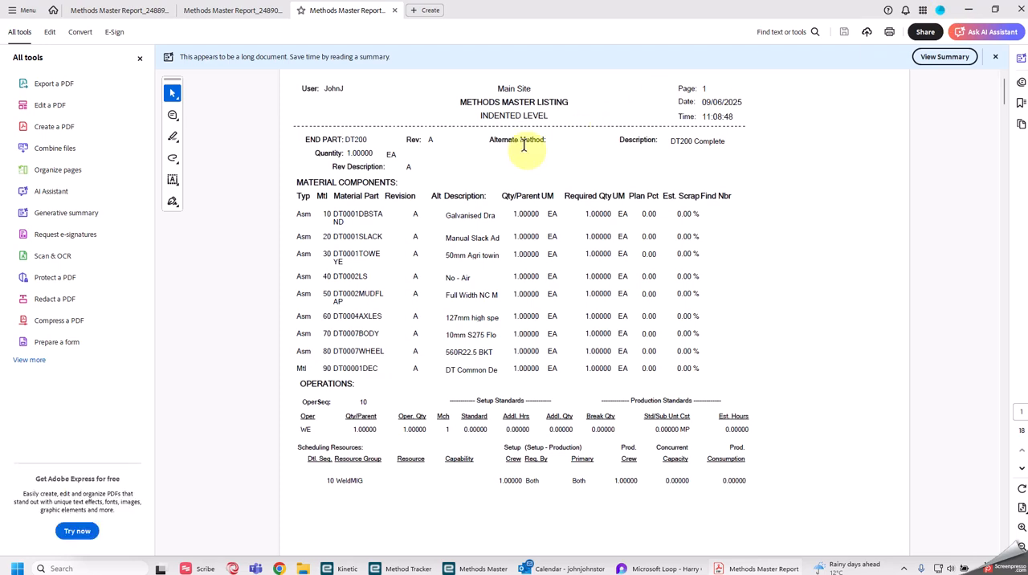
scroll(452, 208, down, 5)
scroll(454, 200, up, 3)
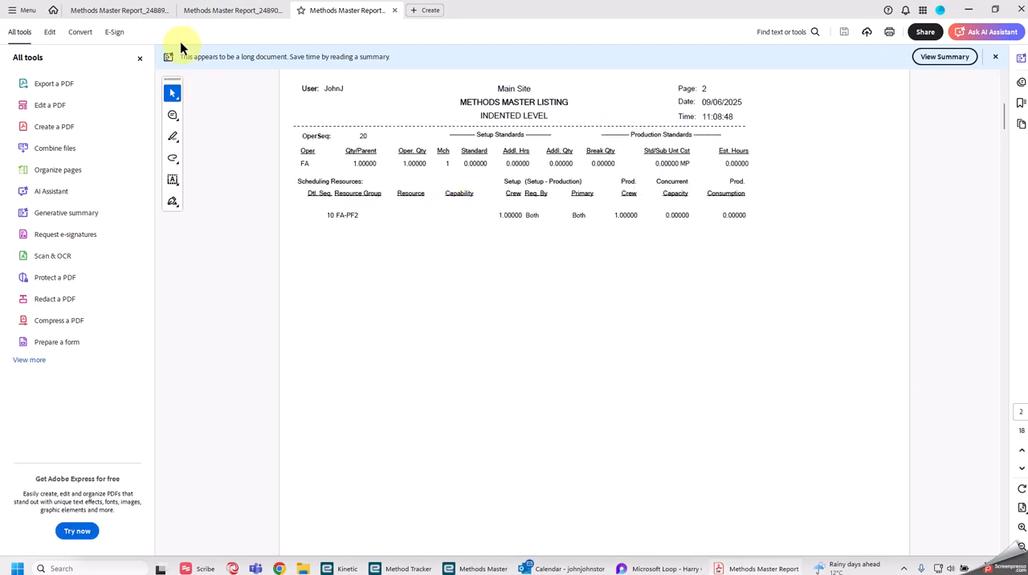
click(207, 10)
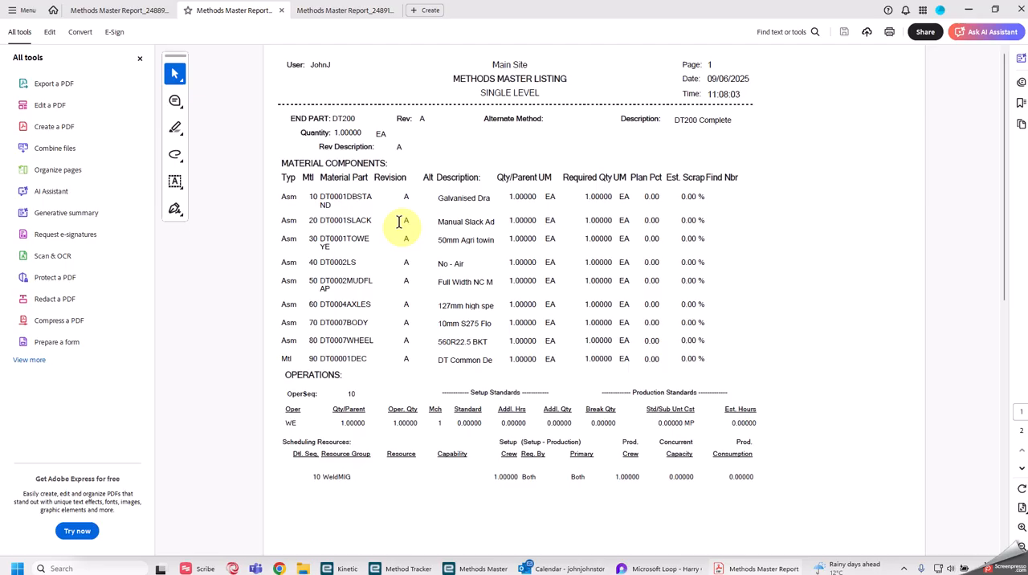
click(379, 11)
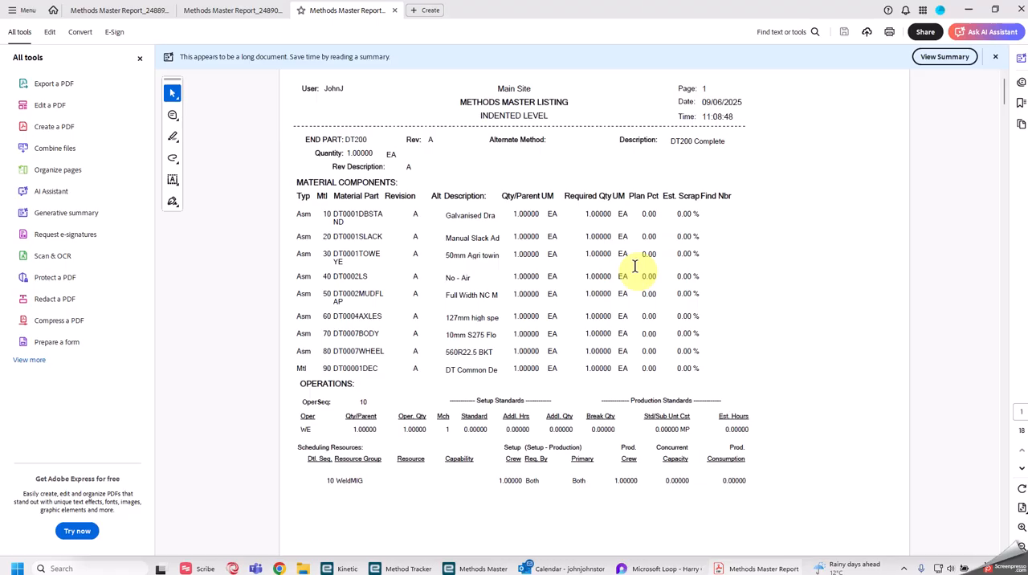
Examine the DT200 indented-level report page by page, following the subassembly levels, parent parts, materials and operations.
scroll(634, 266, down, 3)
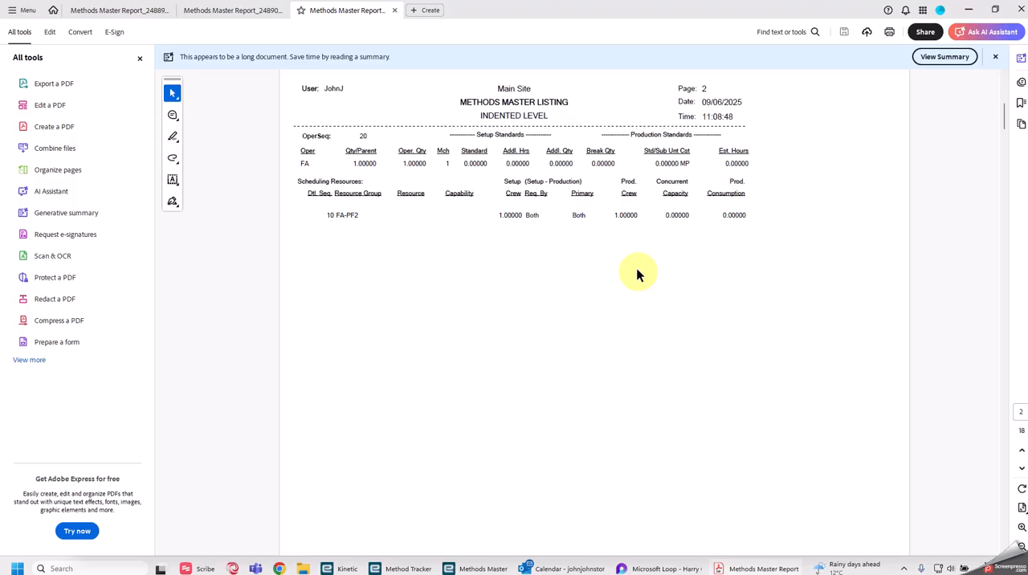
scroll(636, 271, down, 3)
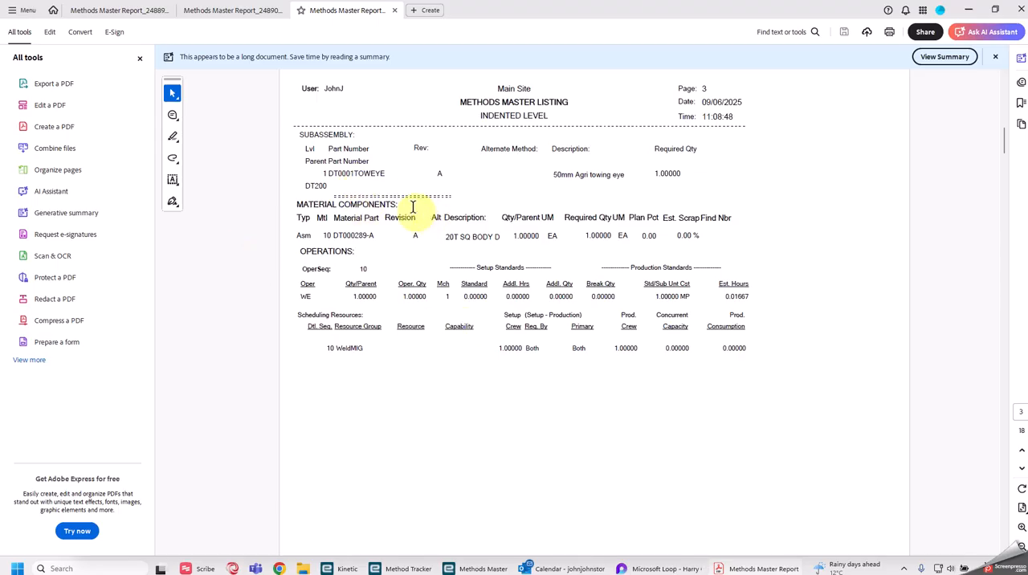
scroll(412, 206, down, 2)
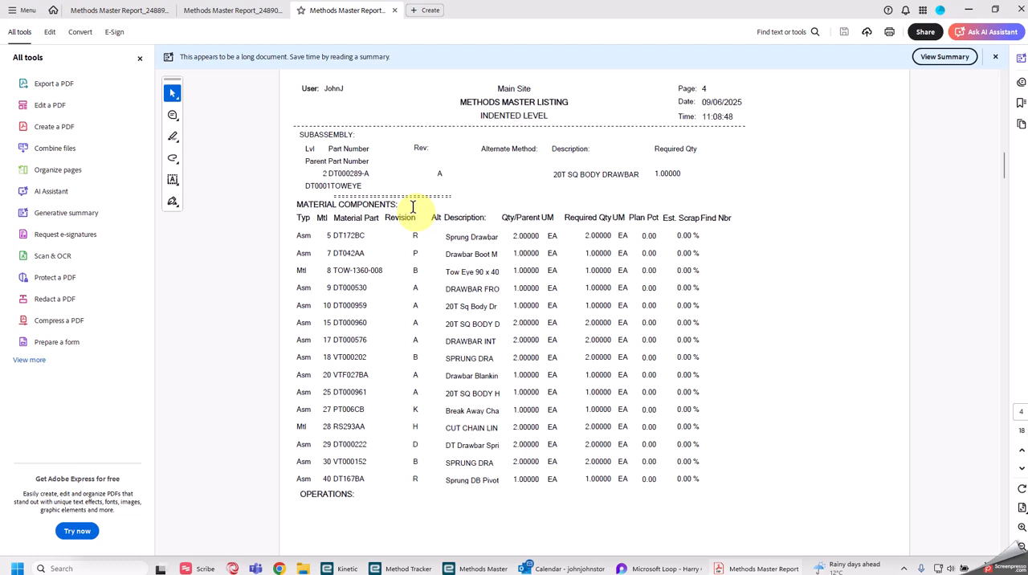
scroll(413, 207, down, 2)
scroll(412, 208, down, 2)
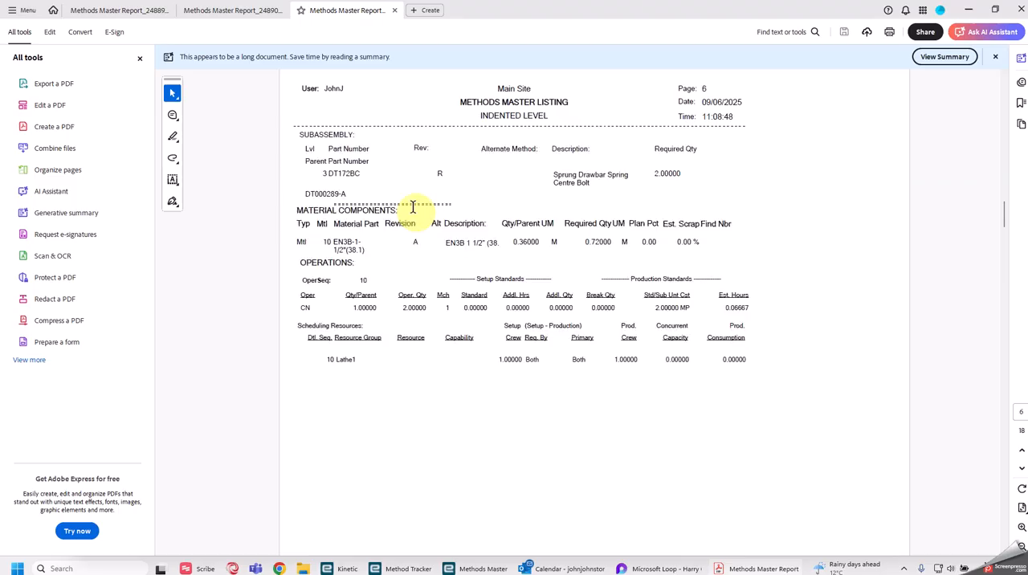
scroll(413, 207, down, 2)
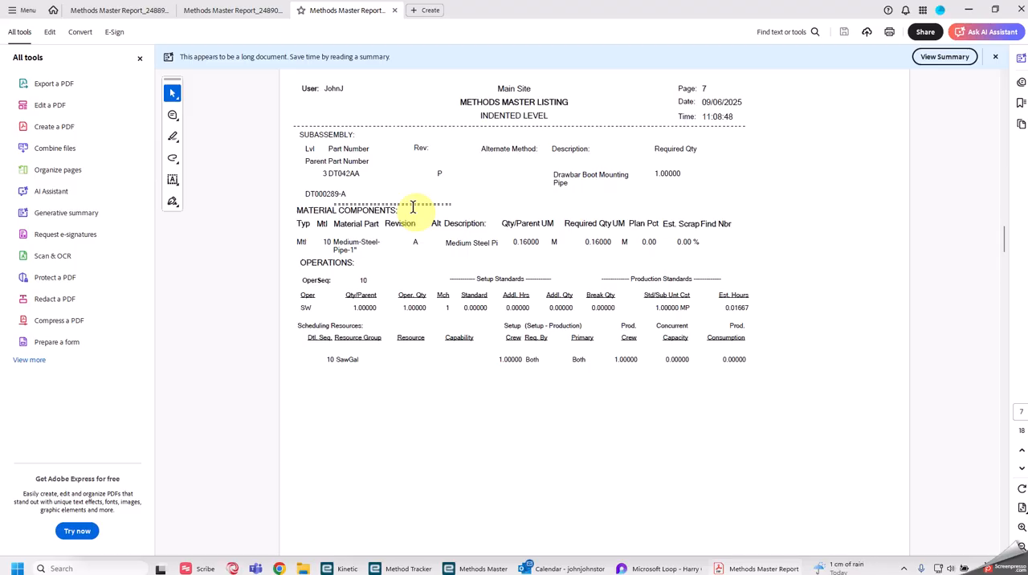
scroll(413, 207, down, 4)
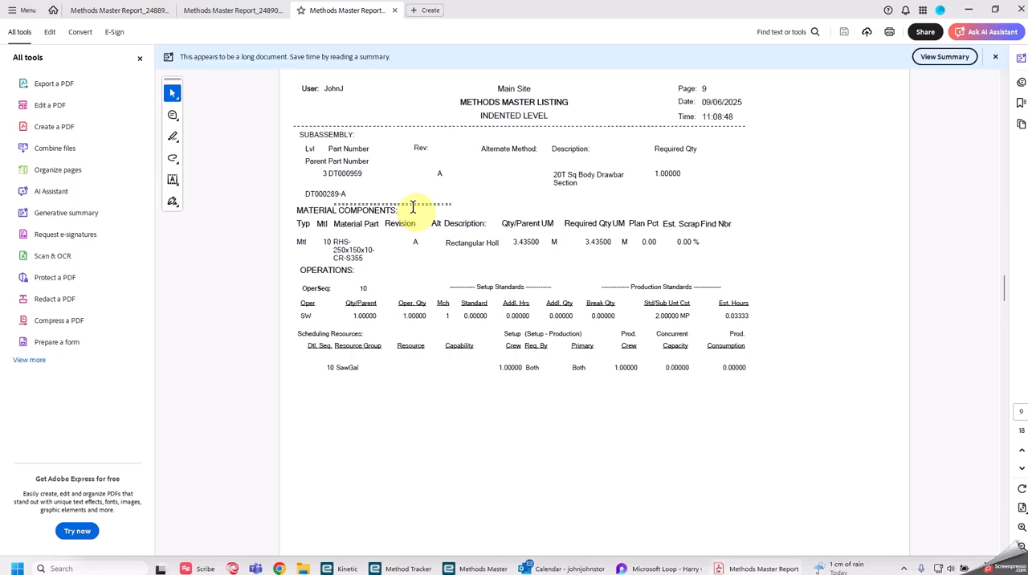
scroll(413, 207, down, 4)
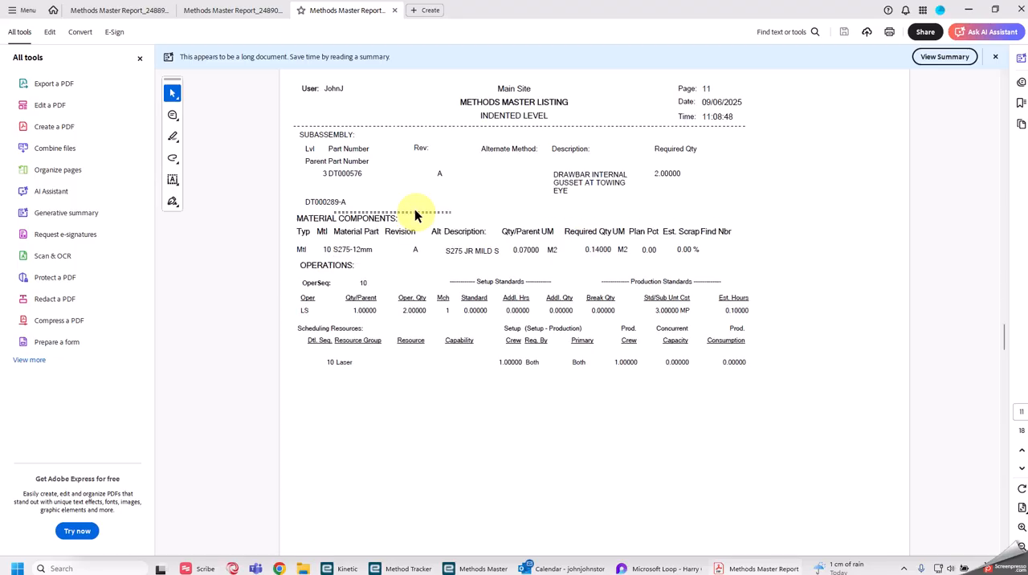
scroll(415, 215, down, 2)
scroll(416, 215, down, 2)
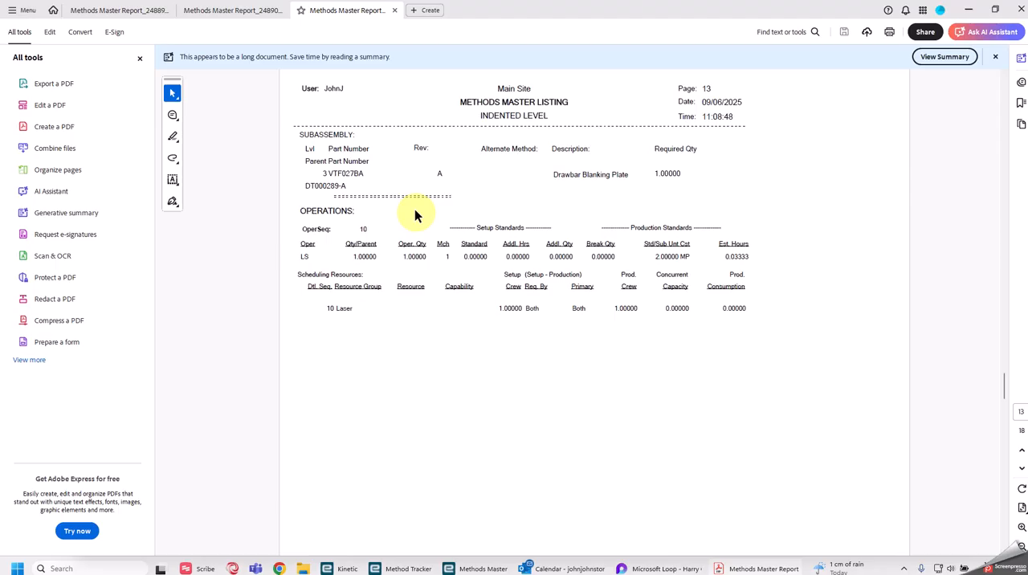
scroll(415, 213, down, 2)
scroll(414, 215, down, 2)
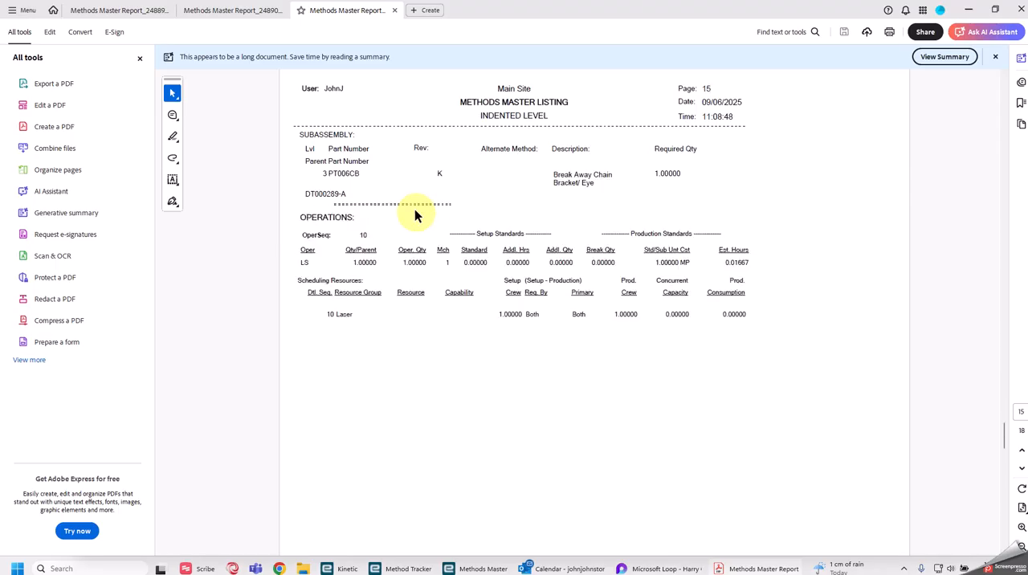